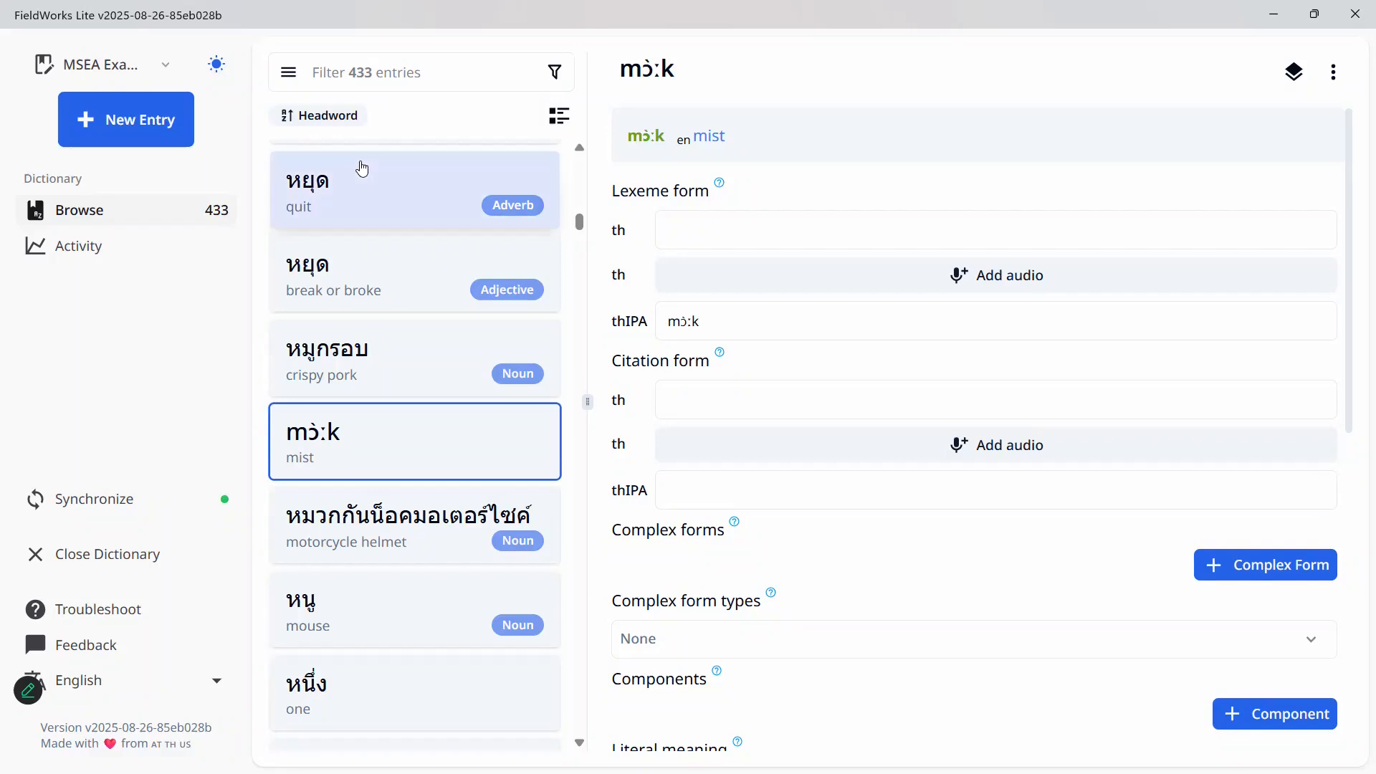
Filter the dictionary entries by "rain" and open the noun entry ฝน
left_click(389, 77)
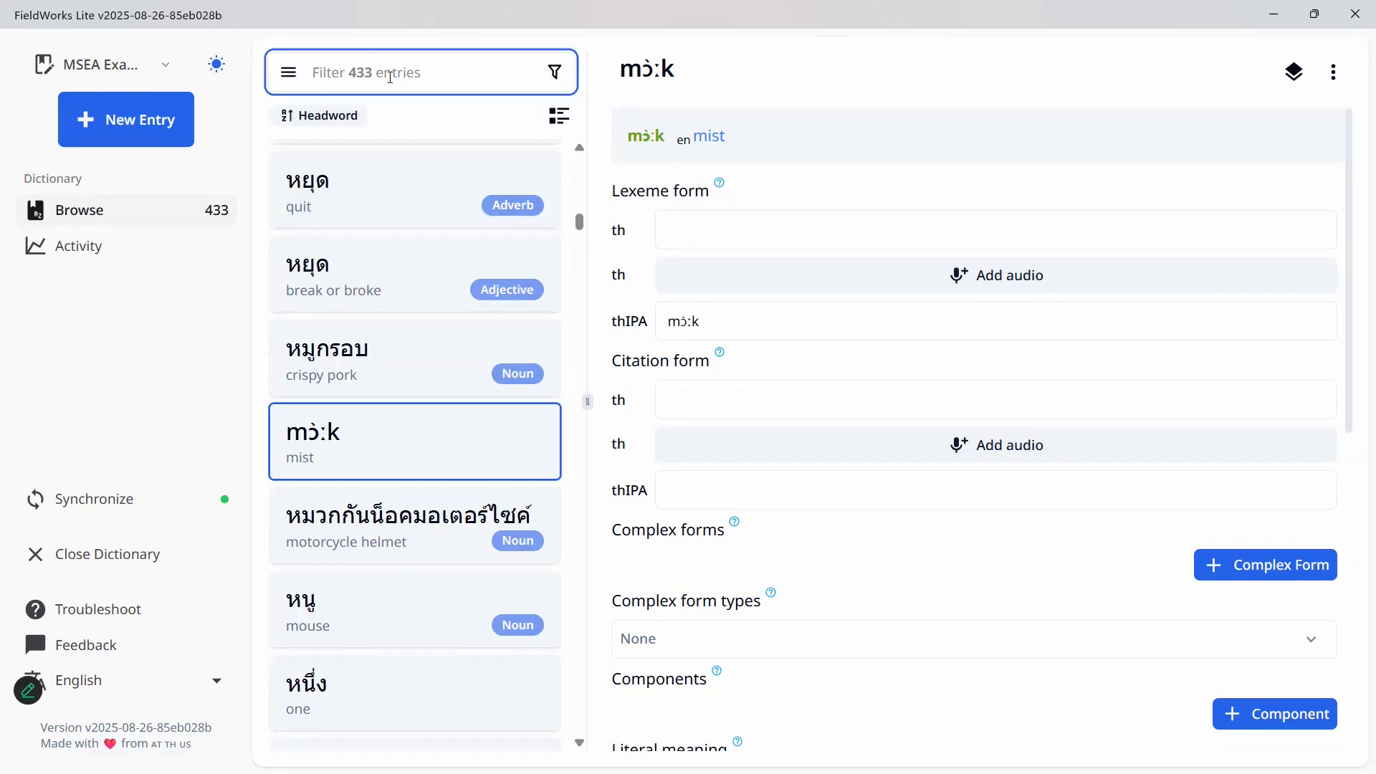
type("rain")
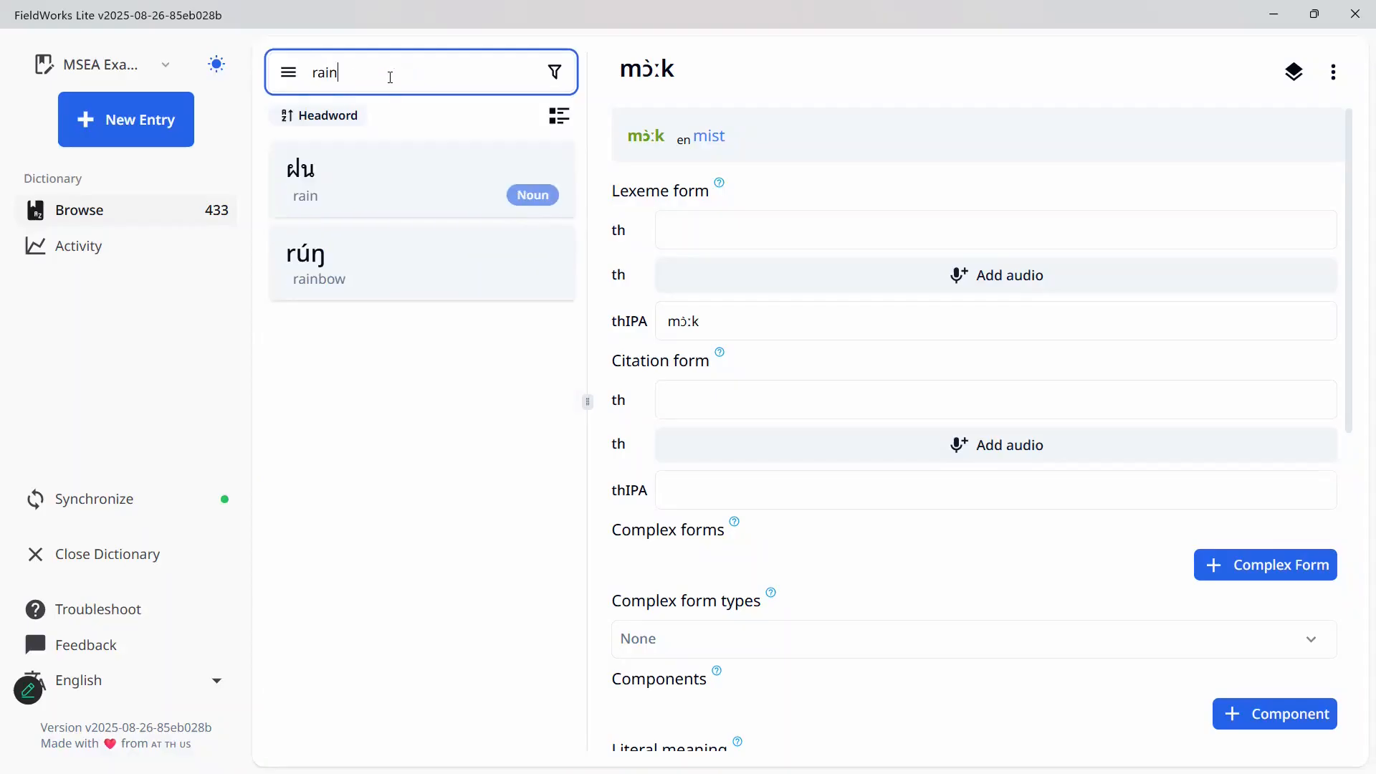
left_click(337, 166)
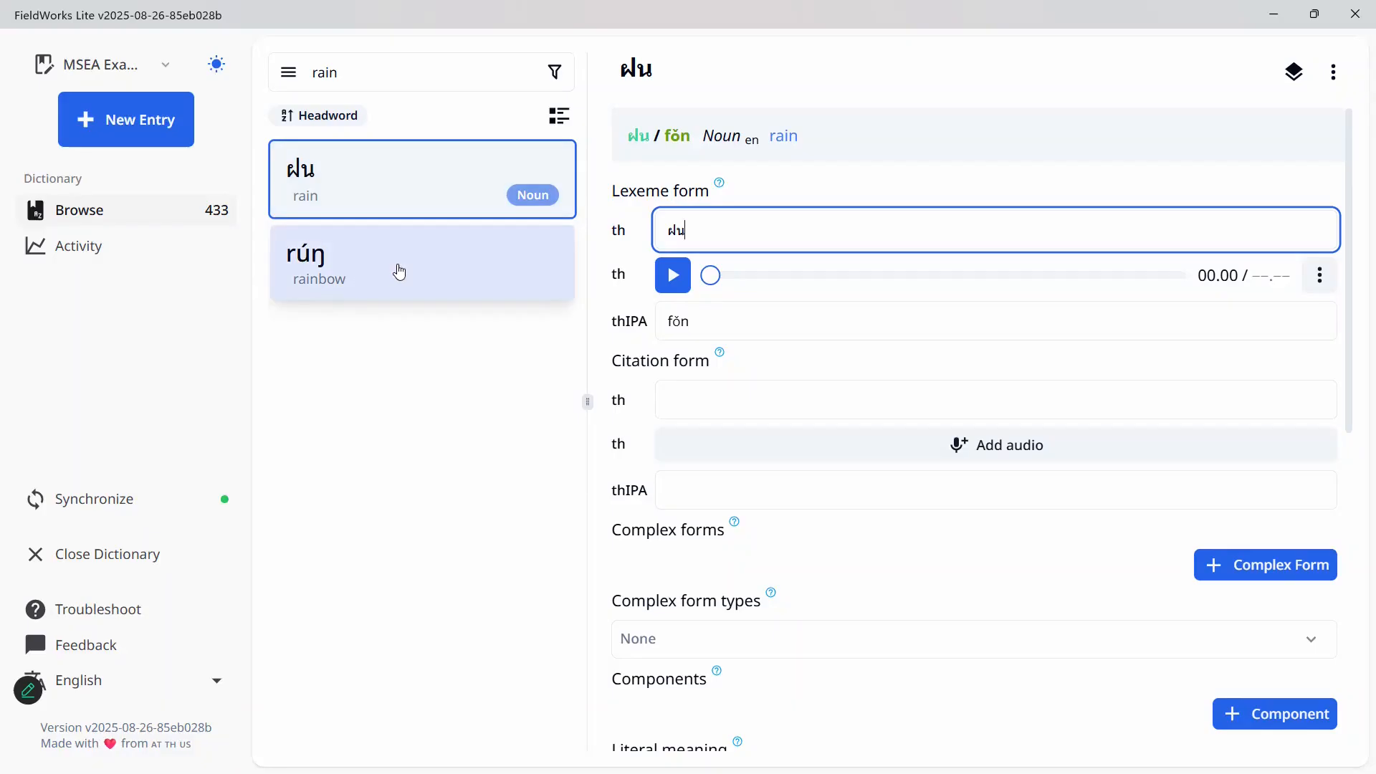
Copy the entry's Thai lexeme form ฝน and use it to filter the entry list
key("ctrl+a")
key("ctrl+c")
double_click(371, 79)
key("ctrl+v")
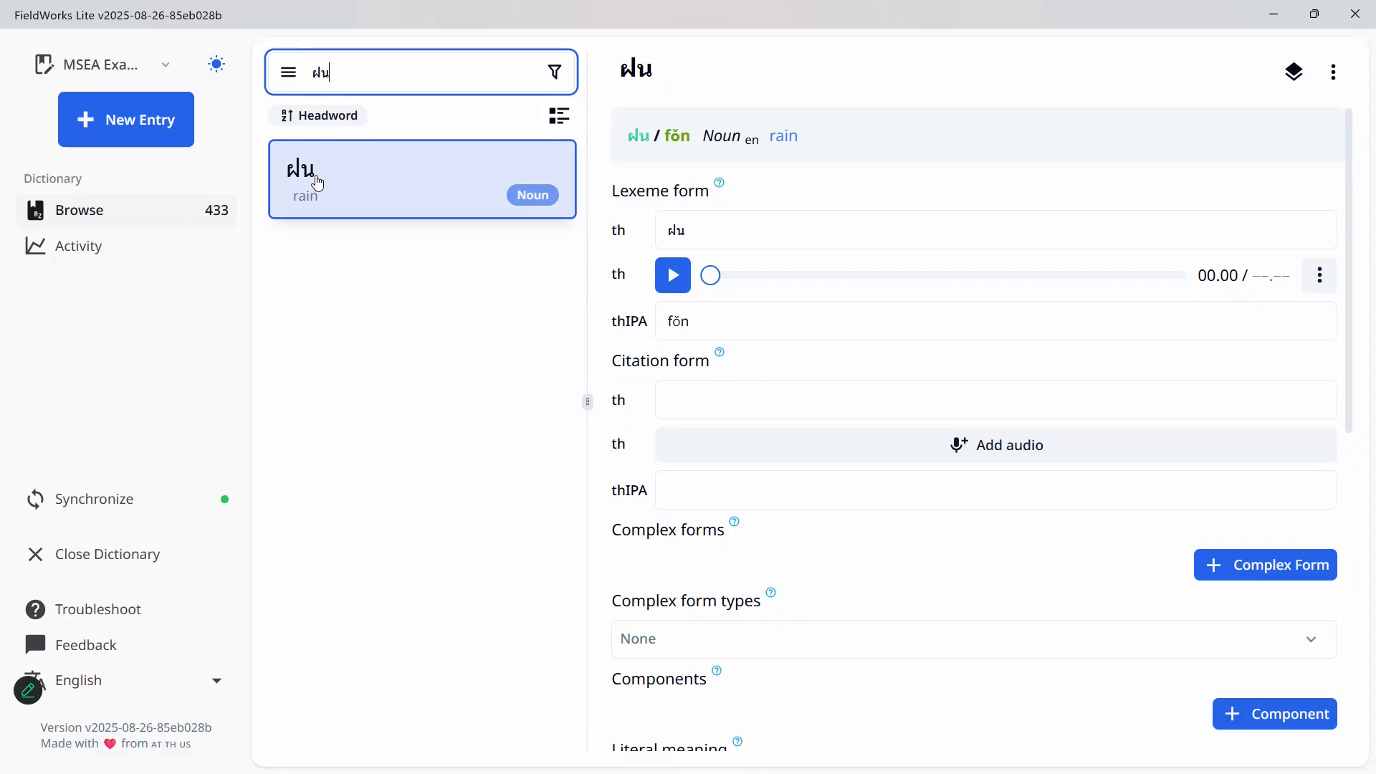
Filter the entry list by the entry's IPA form fǒn instead and play its lexeme audio
left_click(647, 324)
left_click(347, 72)
key("BackSpace")
key("BackSpace")
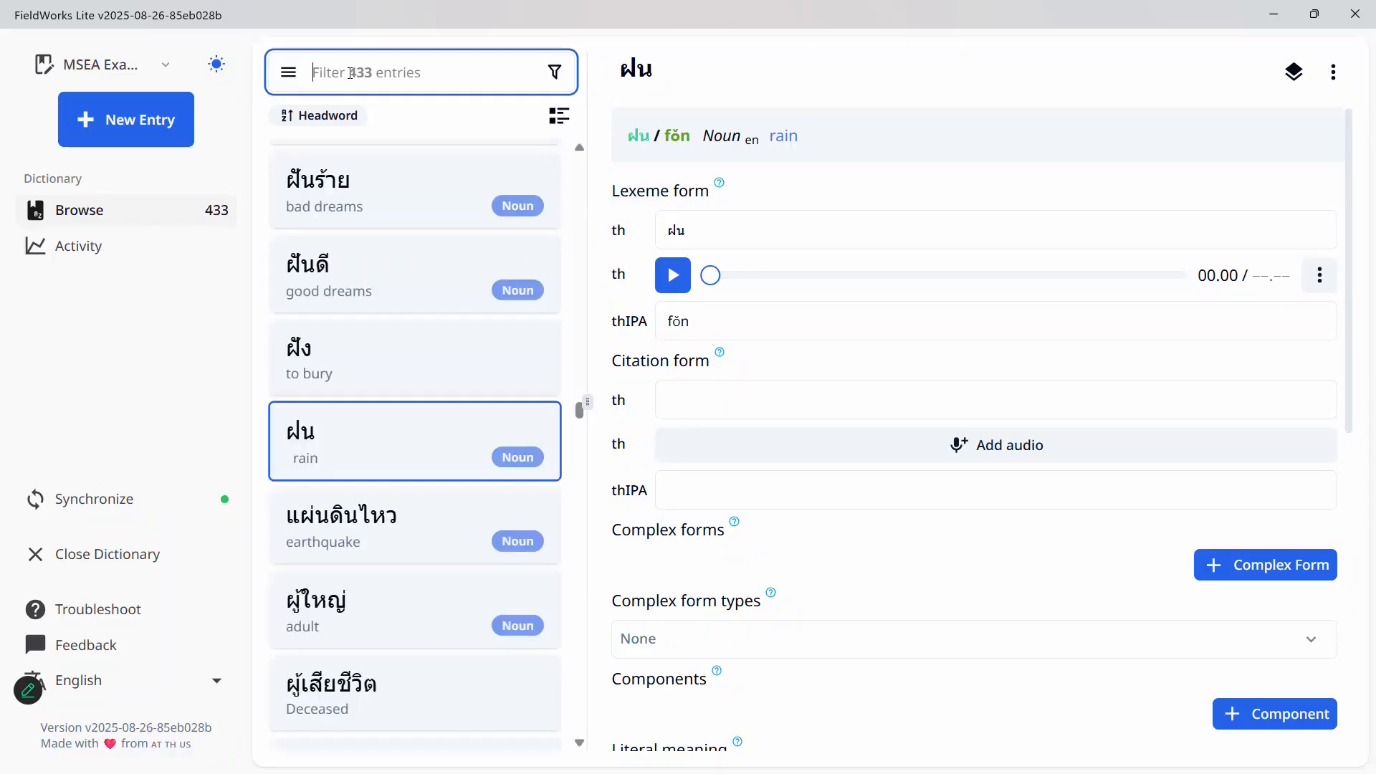
key("ctrl+v")
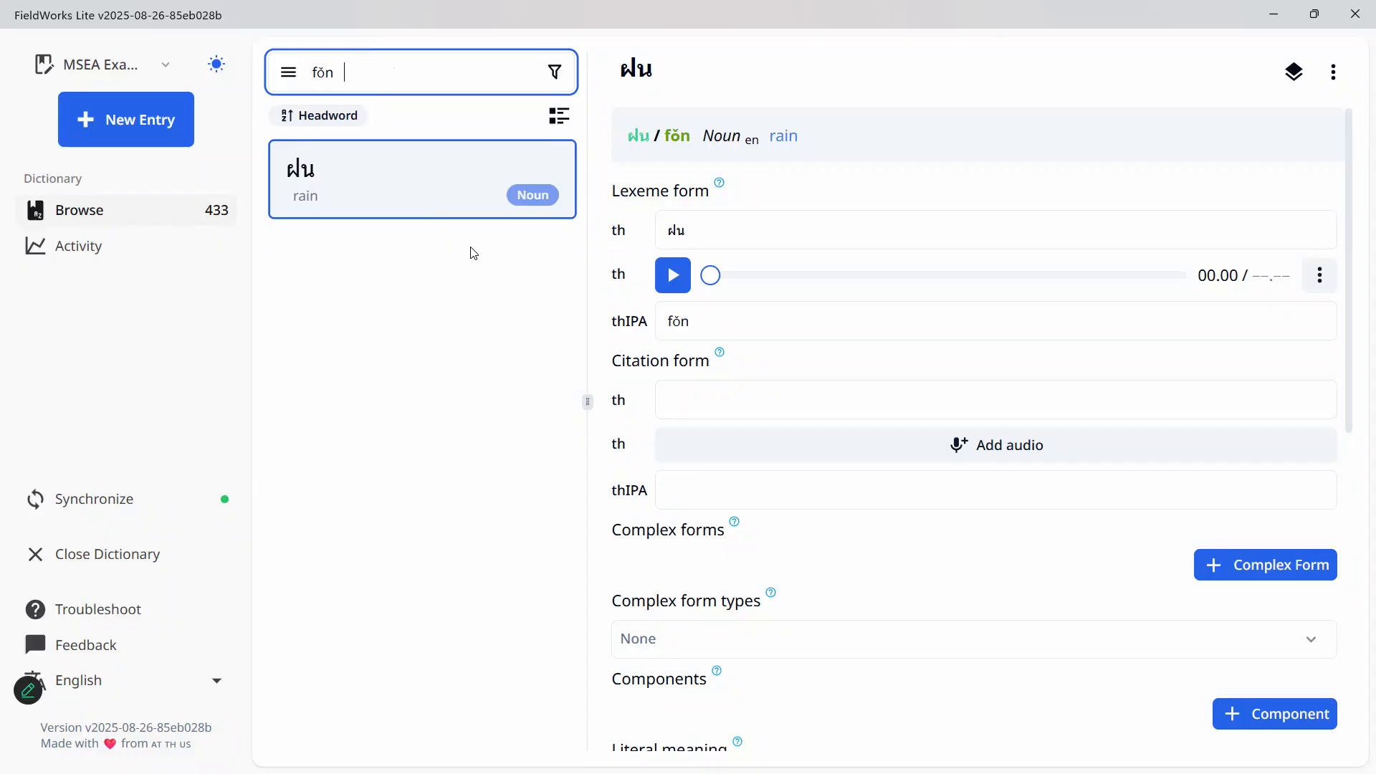
left_click(671, 285)
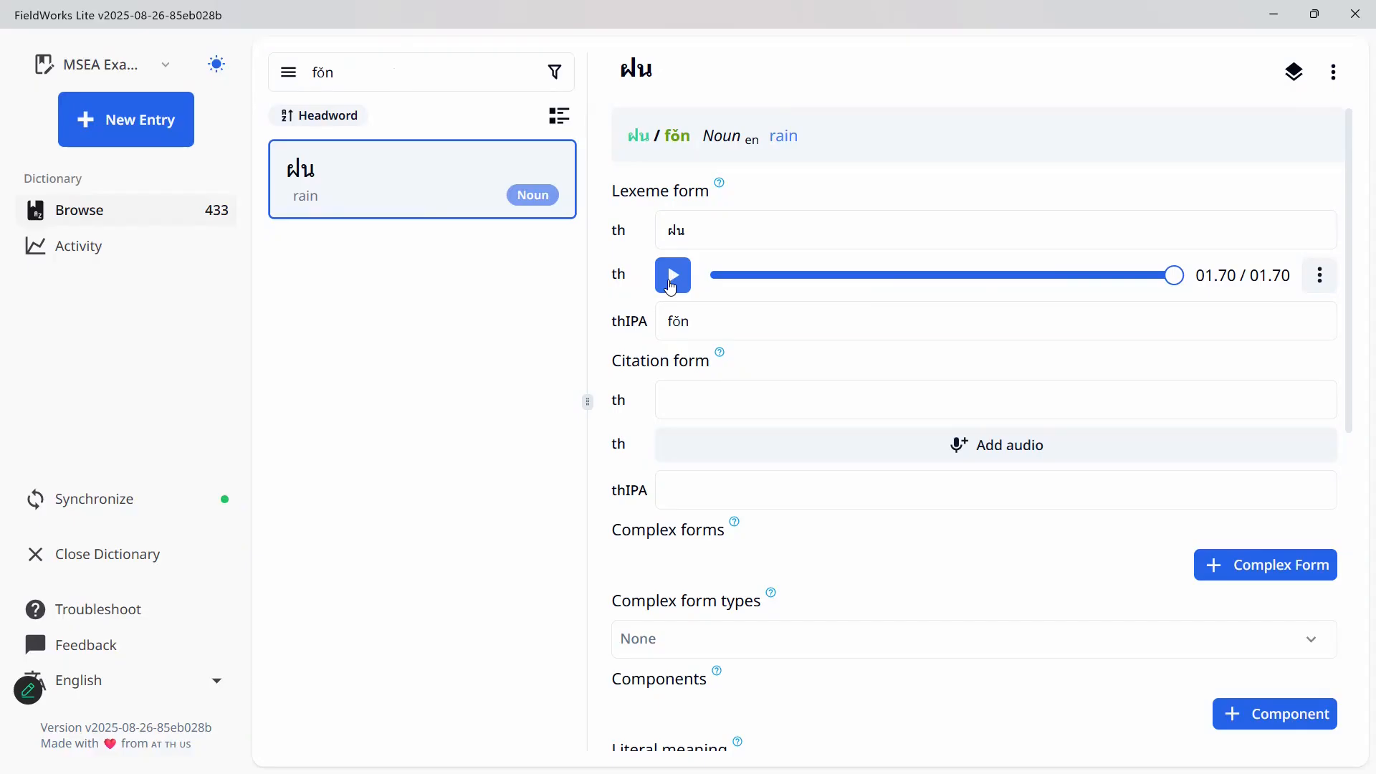
Filter the entries by "mist" and open the matching entry mɔ̀ːk
left_click_drag(368, 68, 213, 77)
type("m")
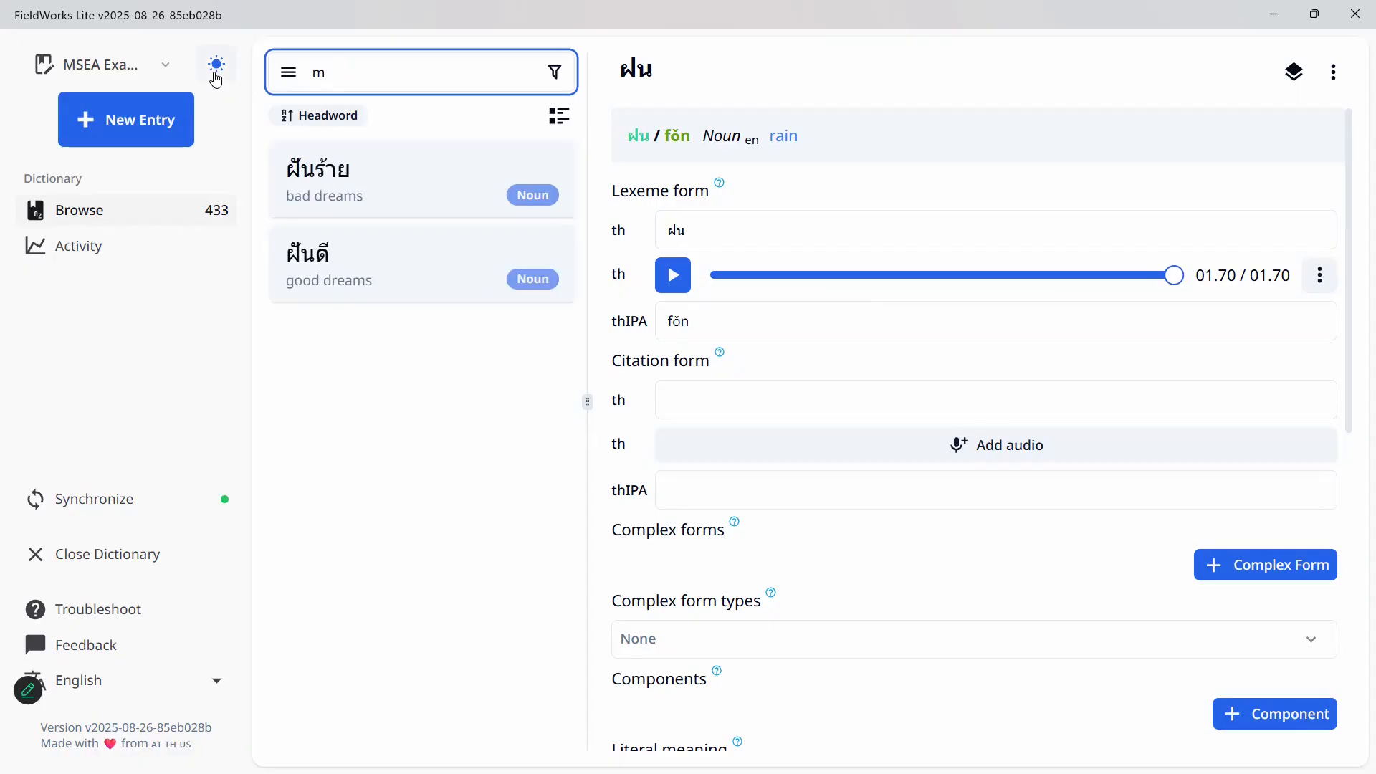
type("sist")
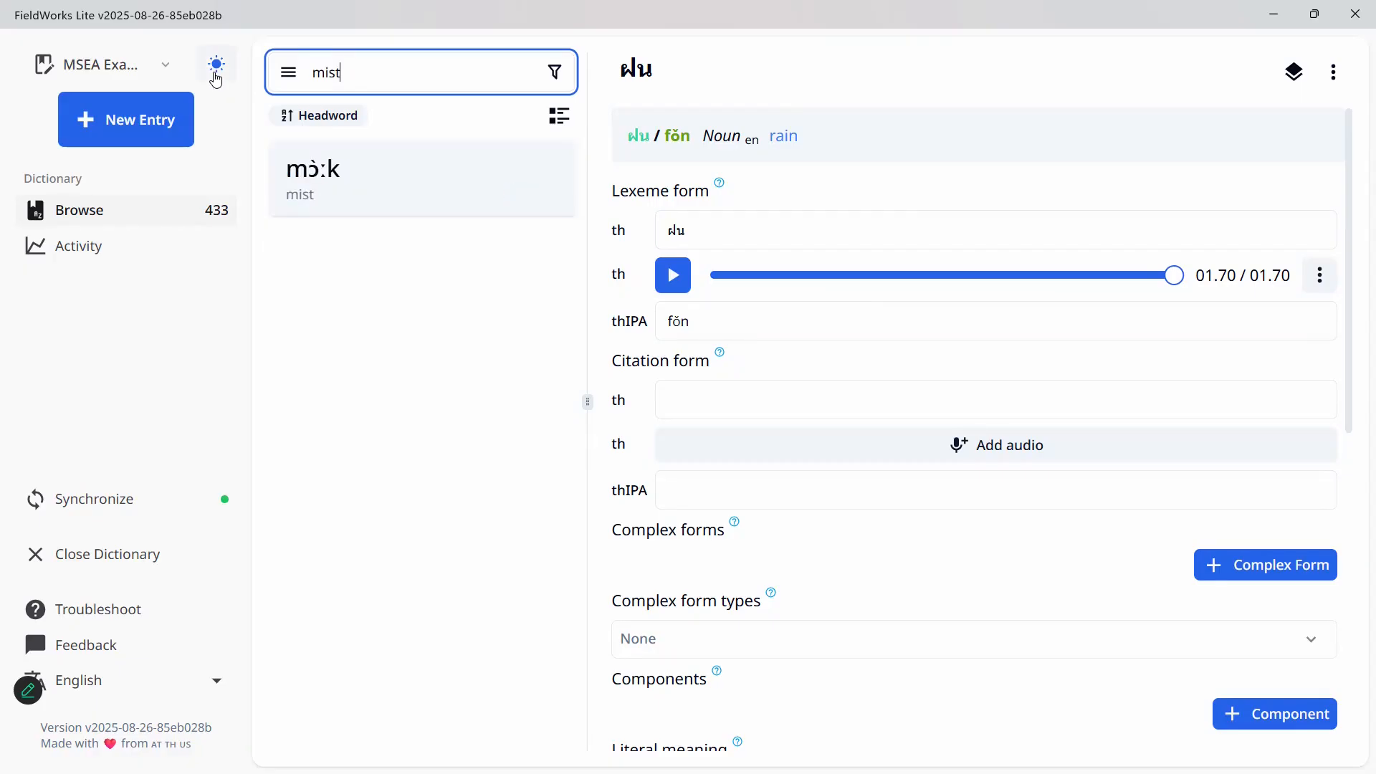
left_click(304, 170)
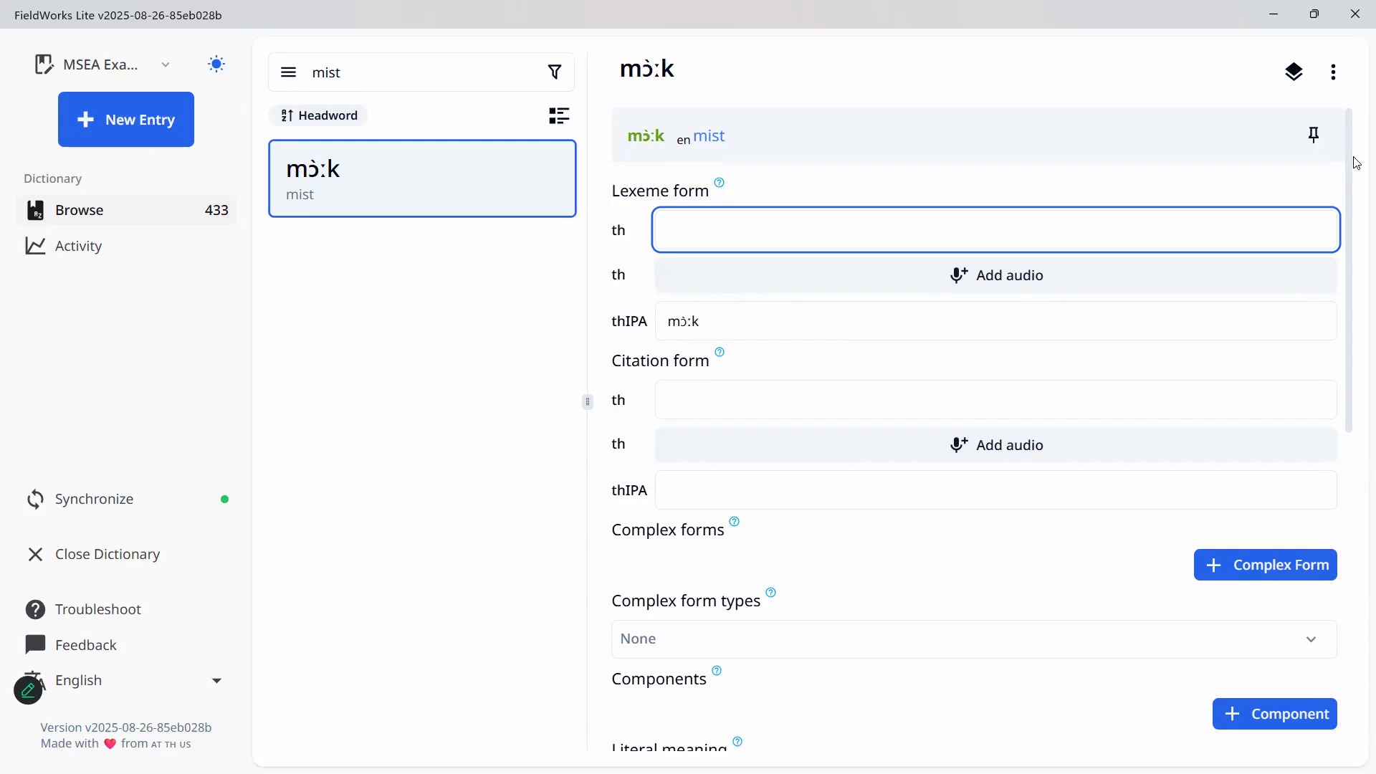
Enter หมอก as the Thai lexeme form of the mist entry
left_click(738, 227)
key("ctrl+v")
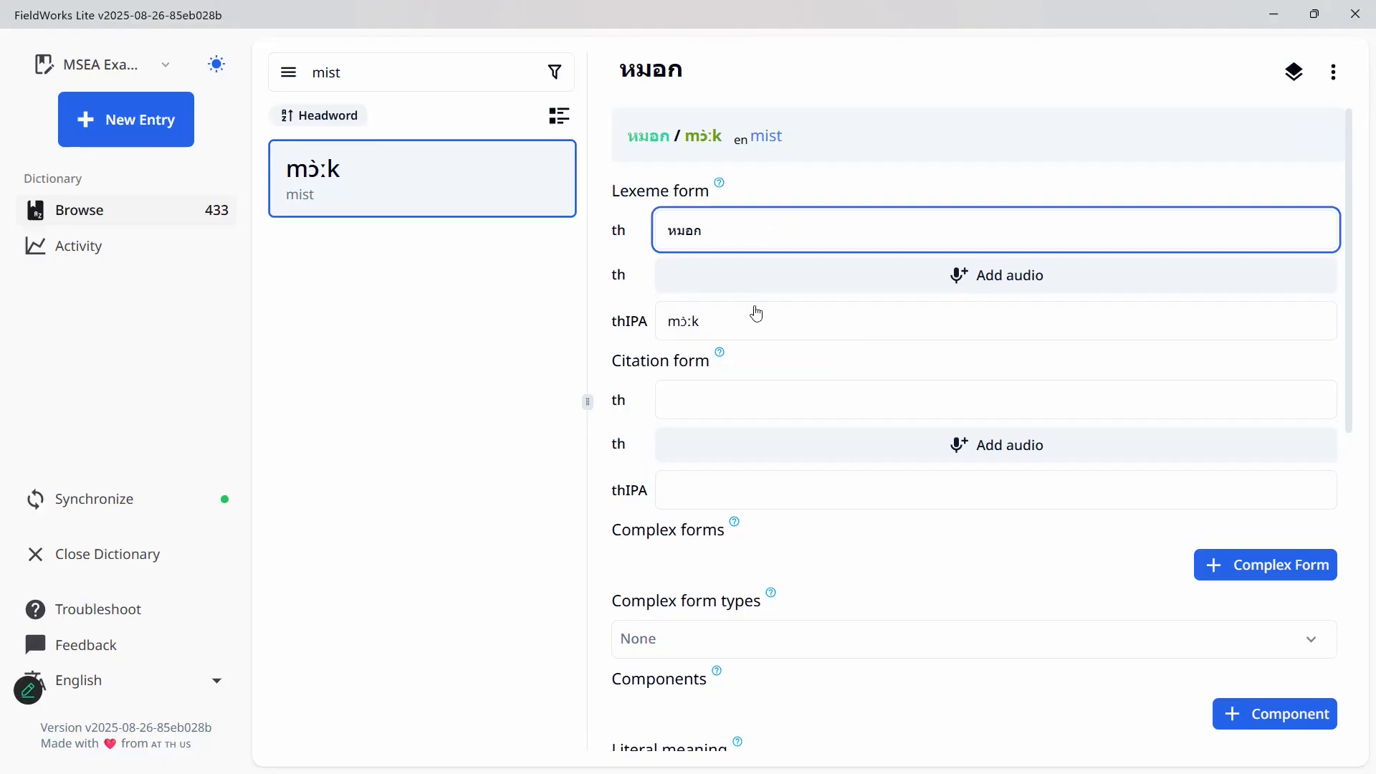
left_click(719, 399)
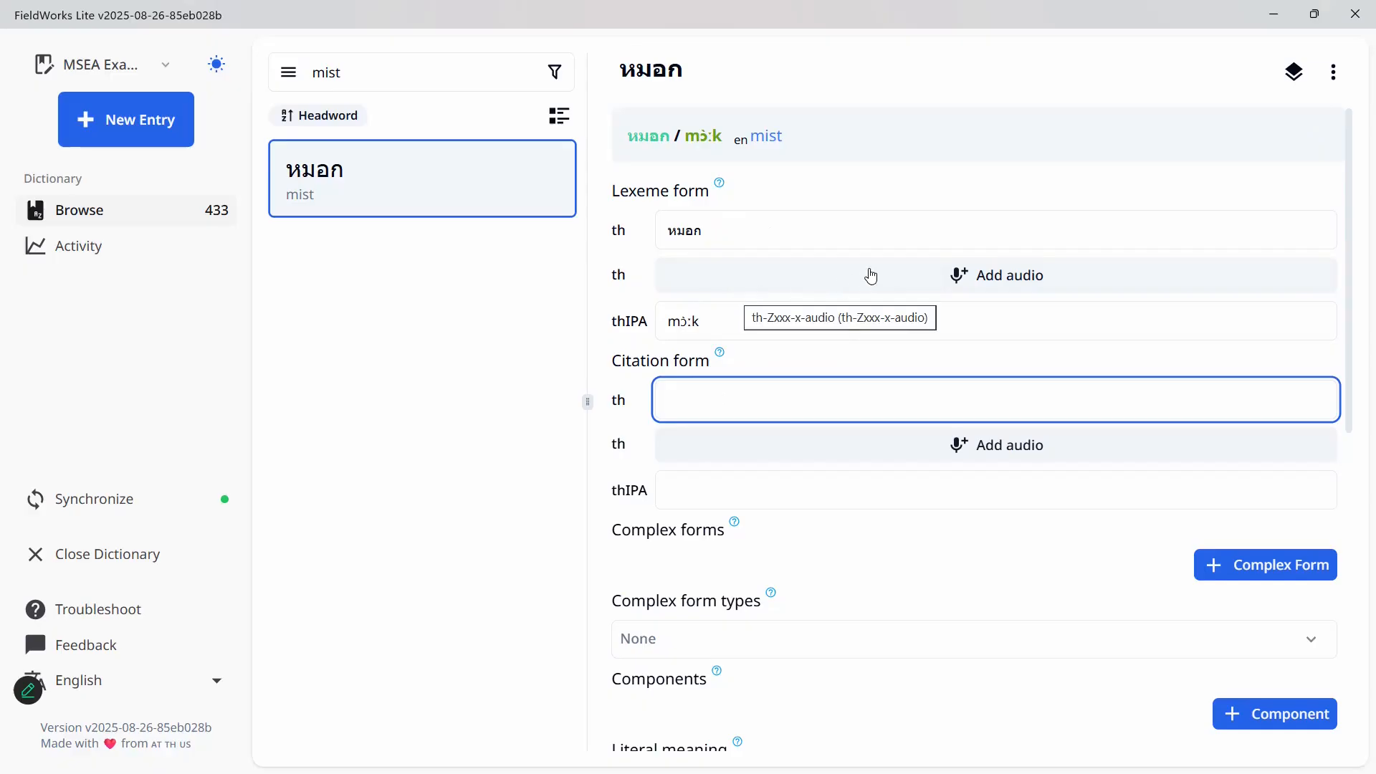
Record a pronunciation for the Thai lexeme form of the mist entry, discard that take and record another
left_click(962, 278)
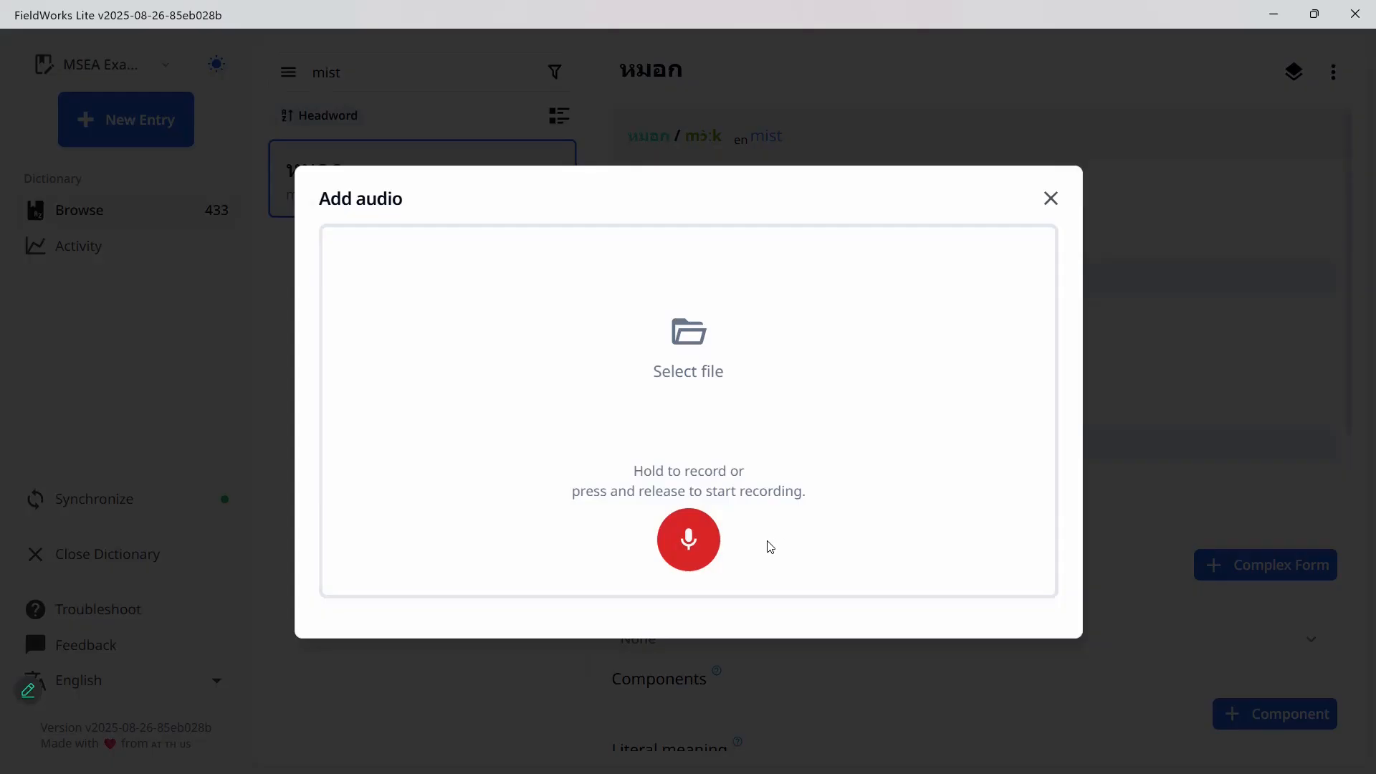
left_click(691, 541)
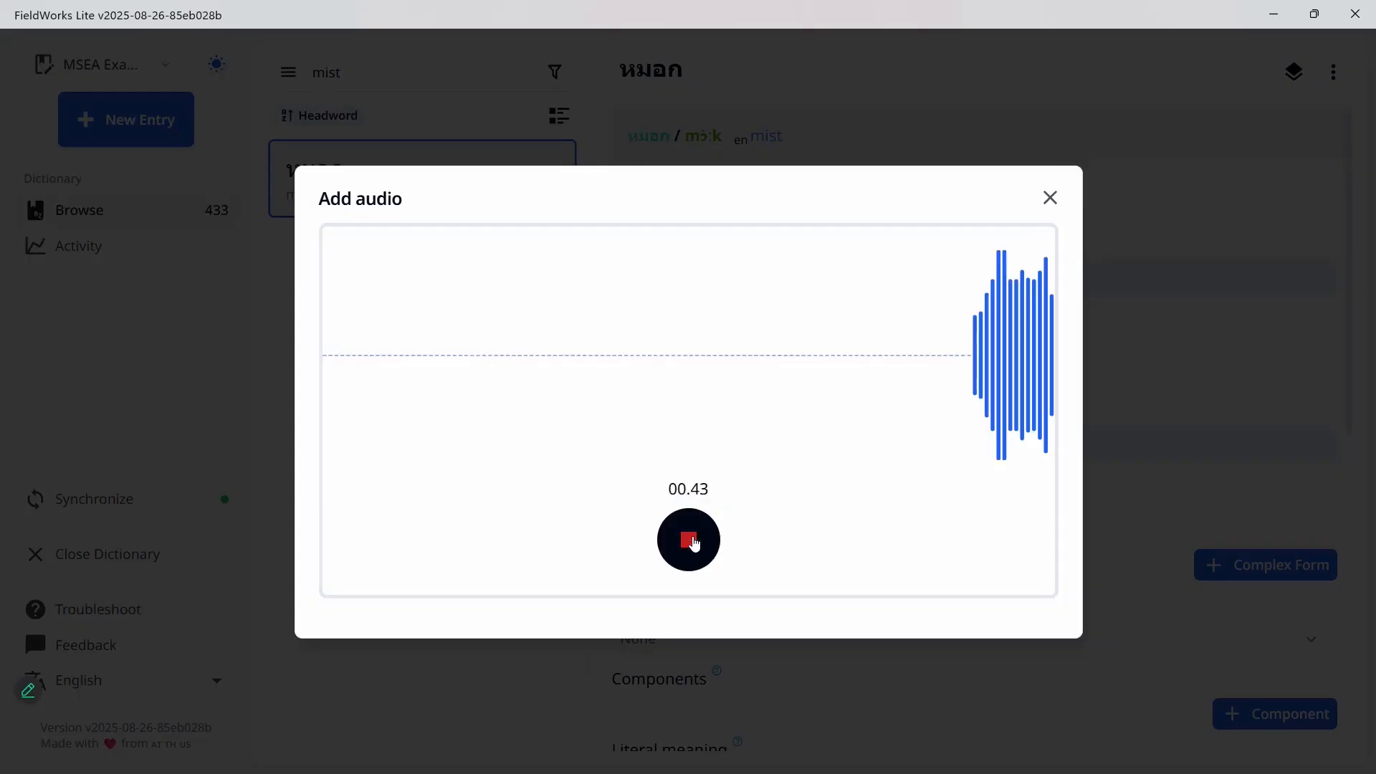
left_click(691, 542)
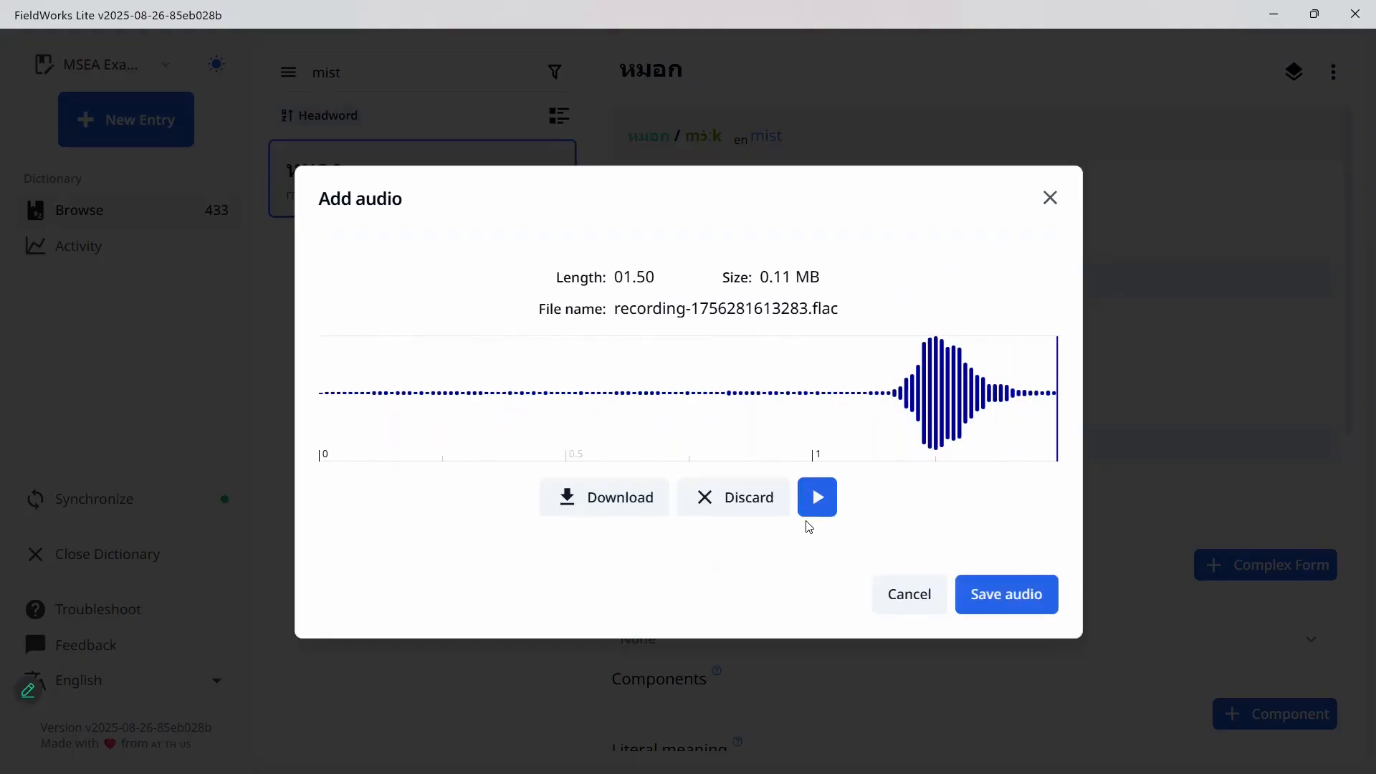
left_click(710, 498)
left_click_drag(684, 534, 681, 526)
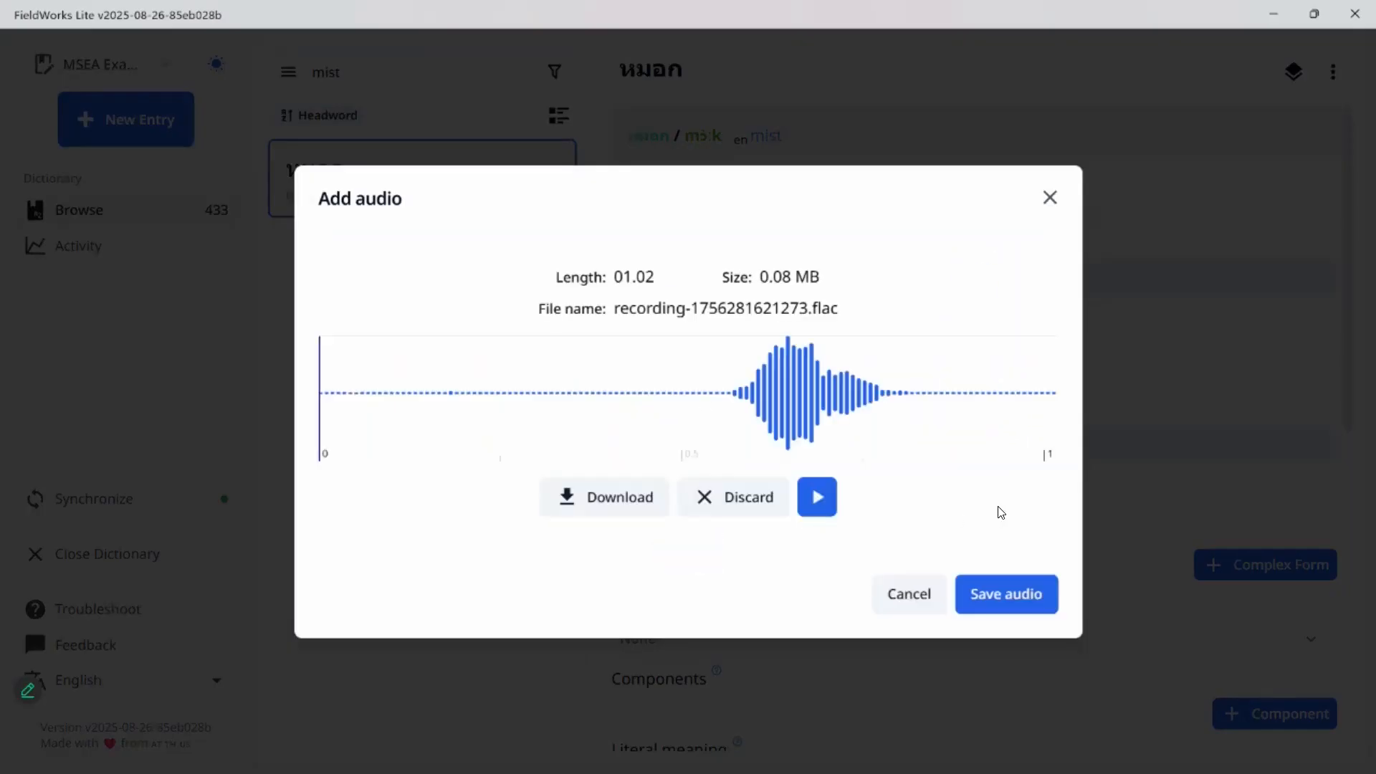
Discard the current take, save a fresh recording to the mist entry's lexeme form and play it back
left_click(737, 498)
left_click_drag(684, 545, 685, 535)
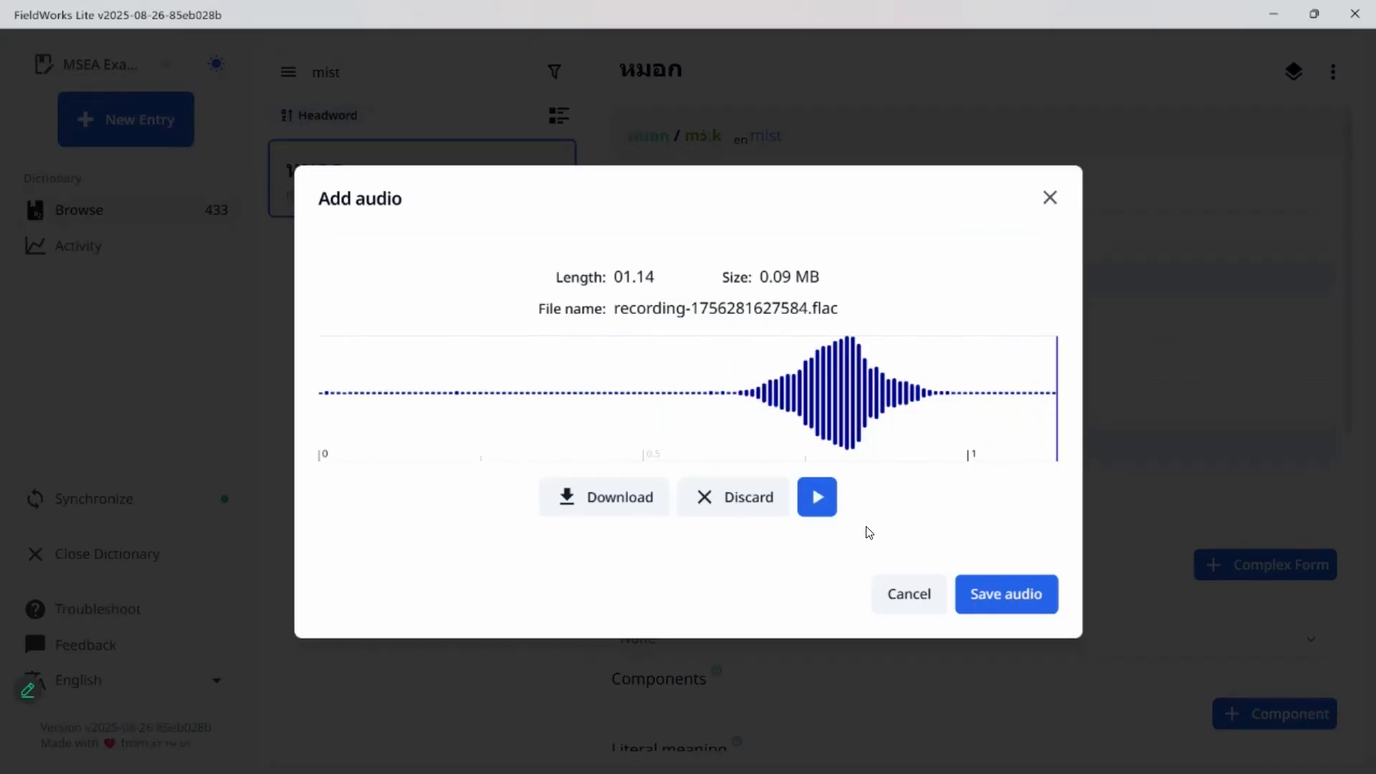
left_click(988, 592)
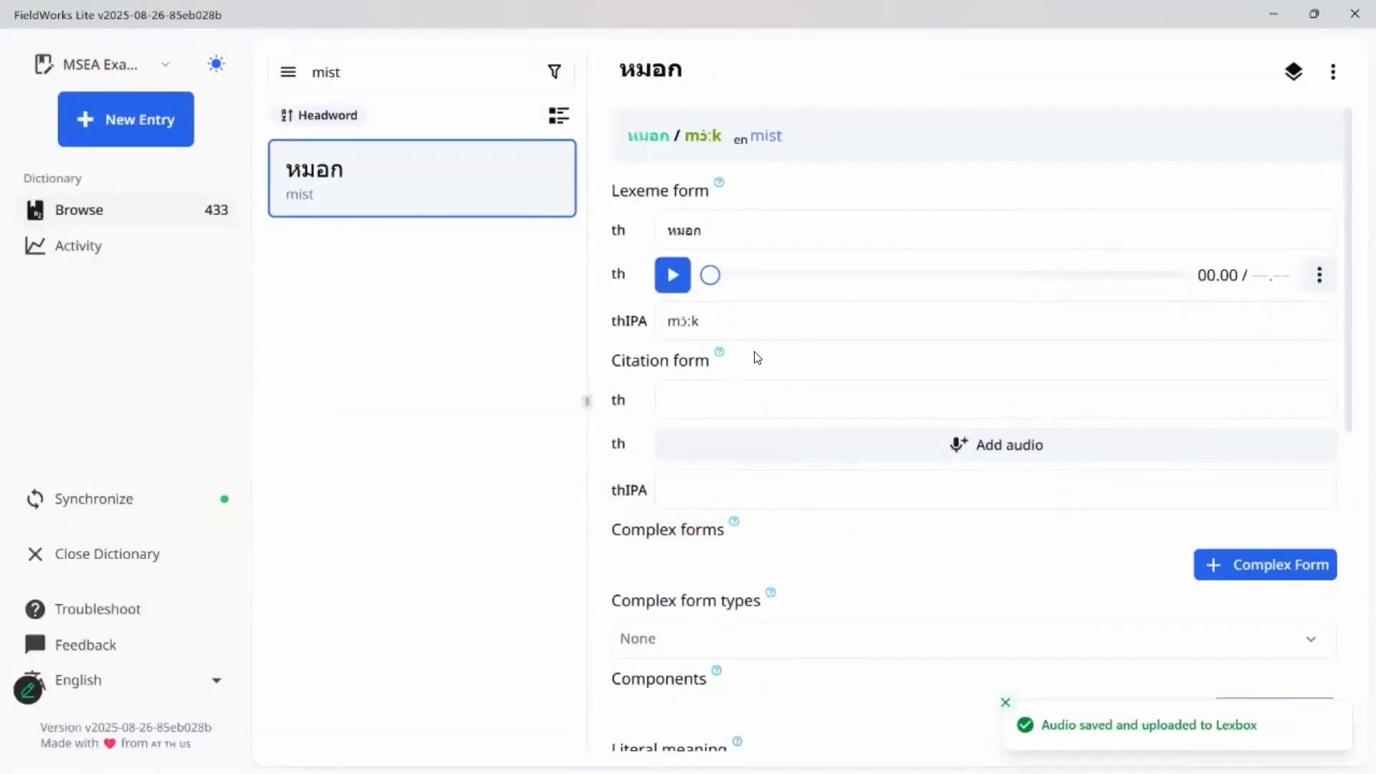
left_click(670, 277)
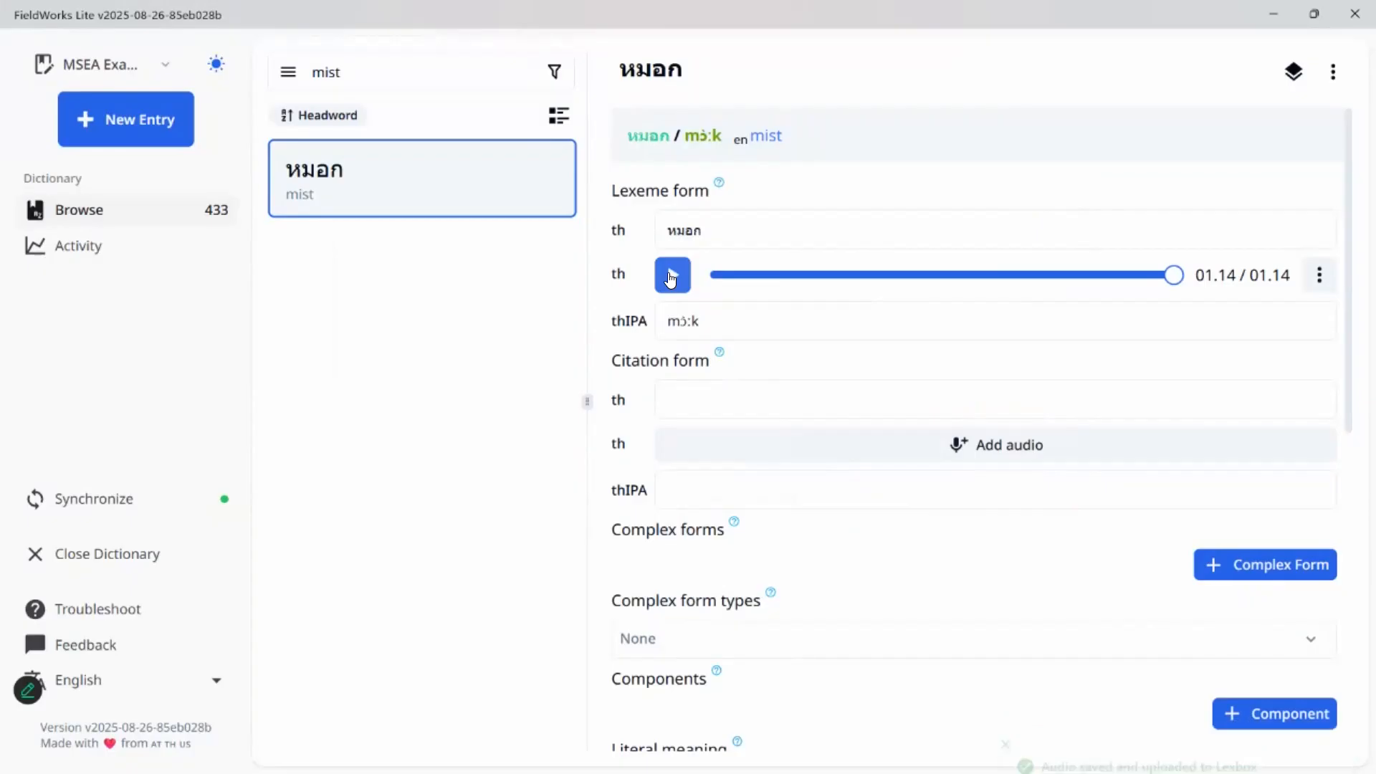
Replace the mist entry's saved lexeme audio with a new recording and reopen the audio options
left_click(1319, 278)
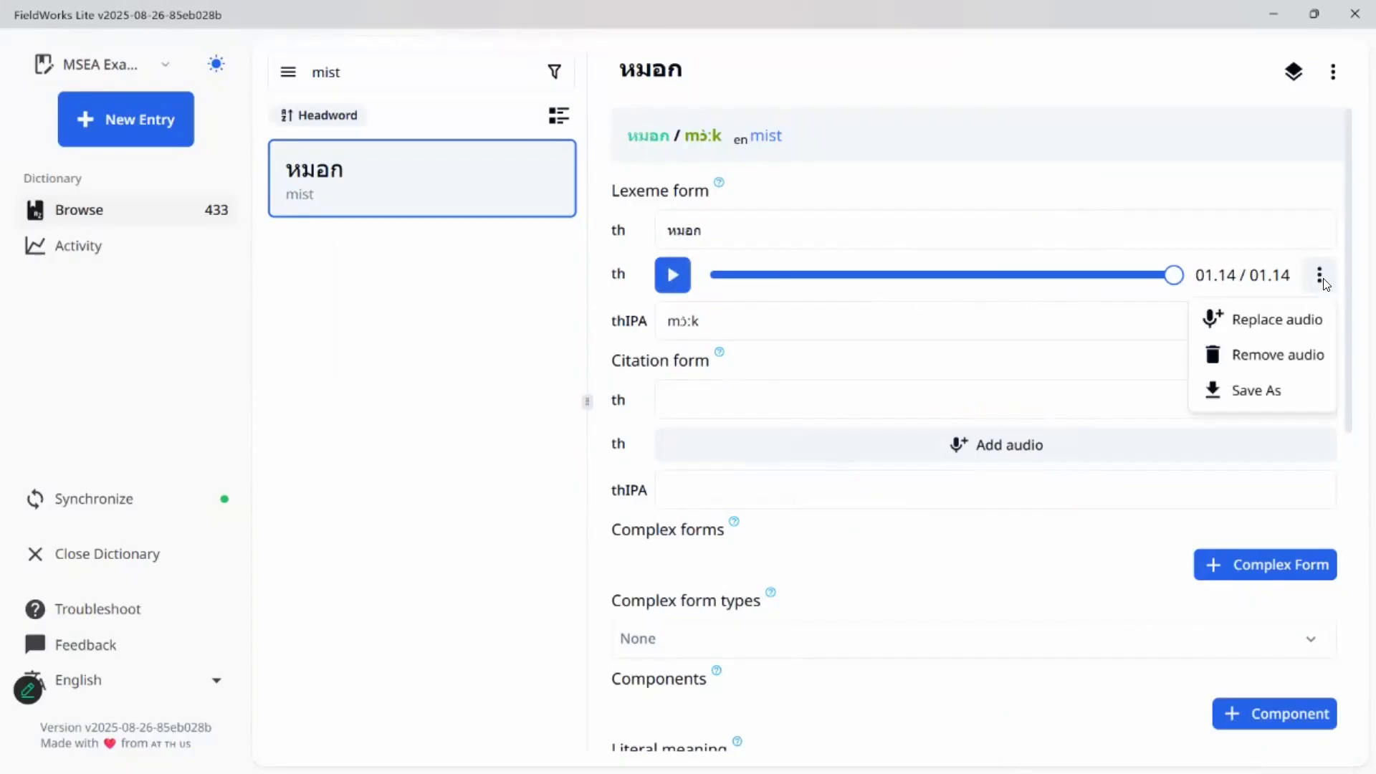
left_click(1290, 324)
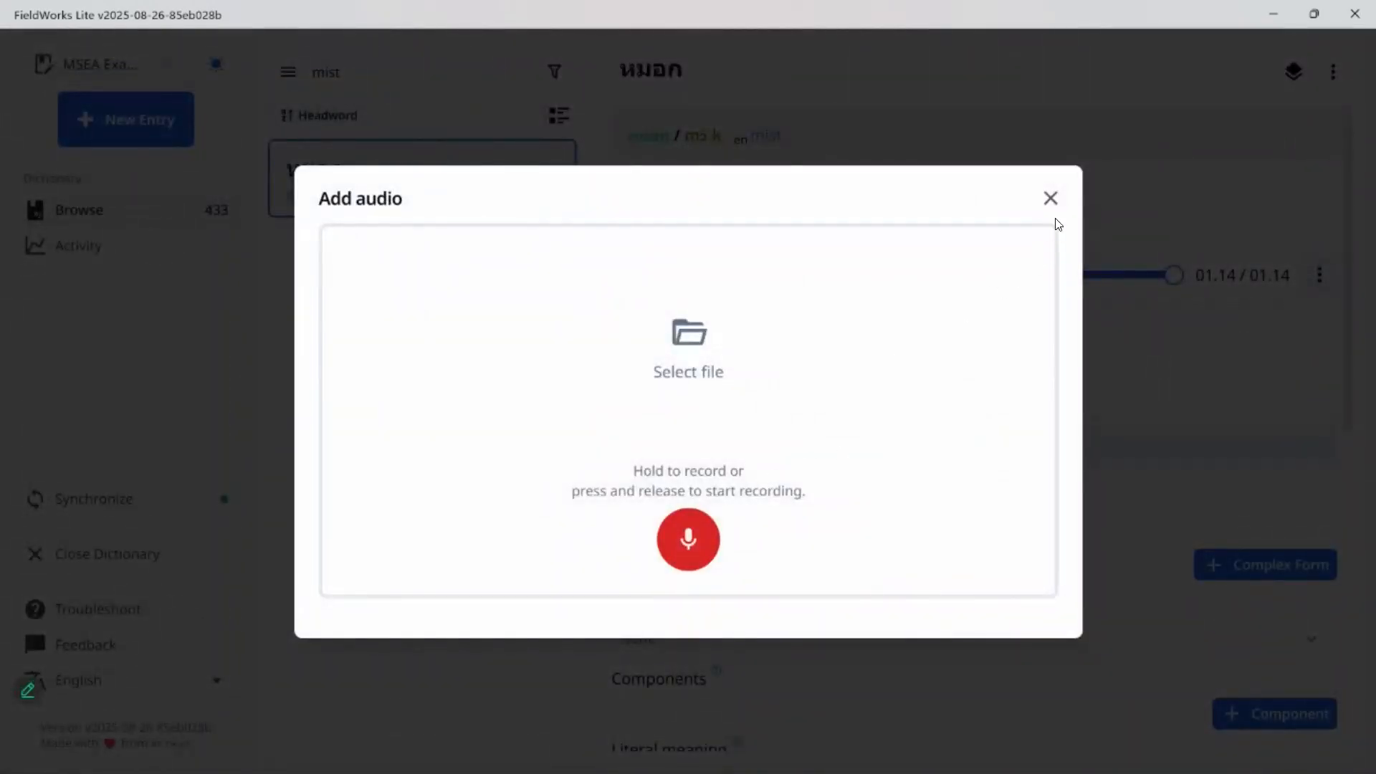
left_click(688, 539)
left_click(688, 540)
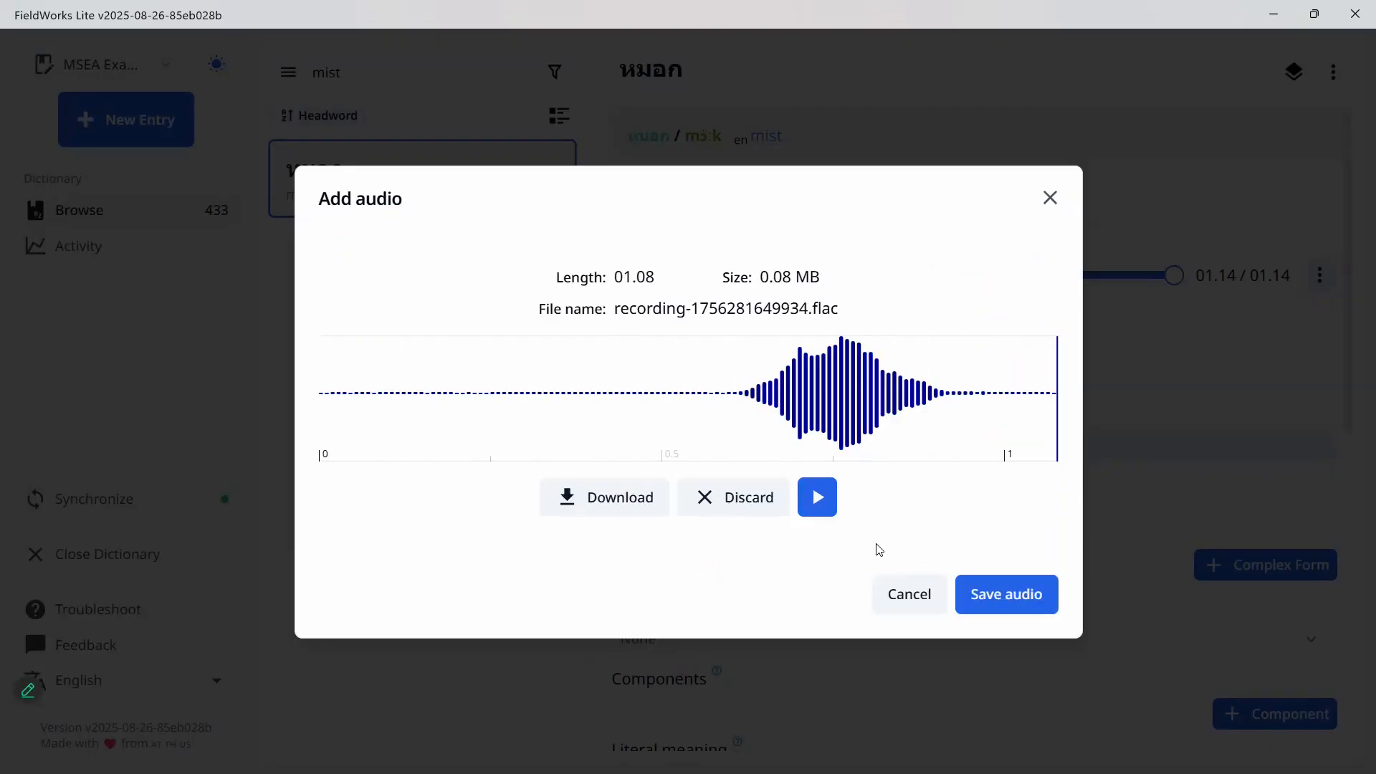
left_click(988, 592)
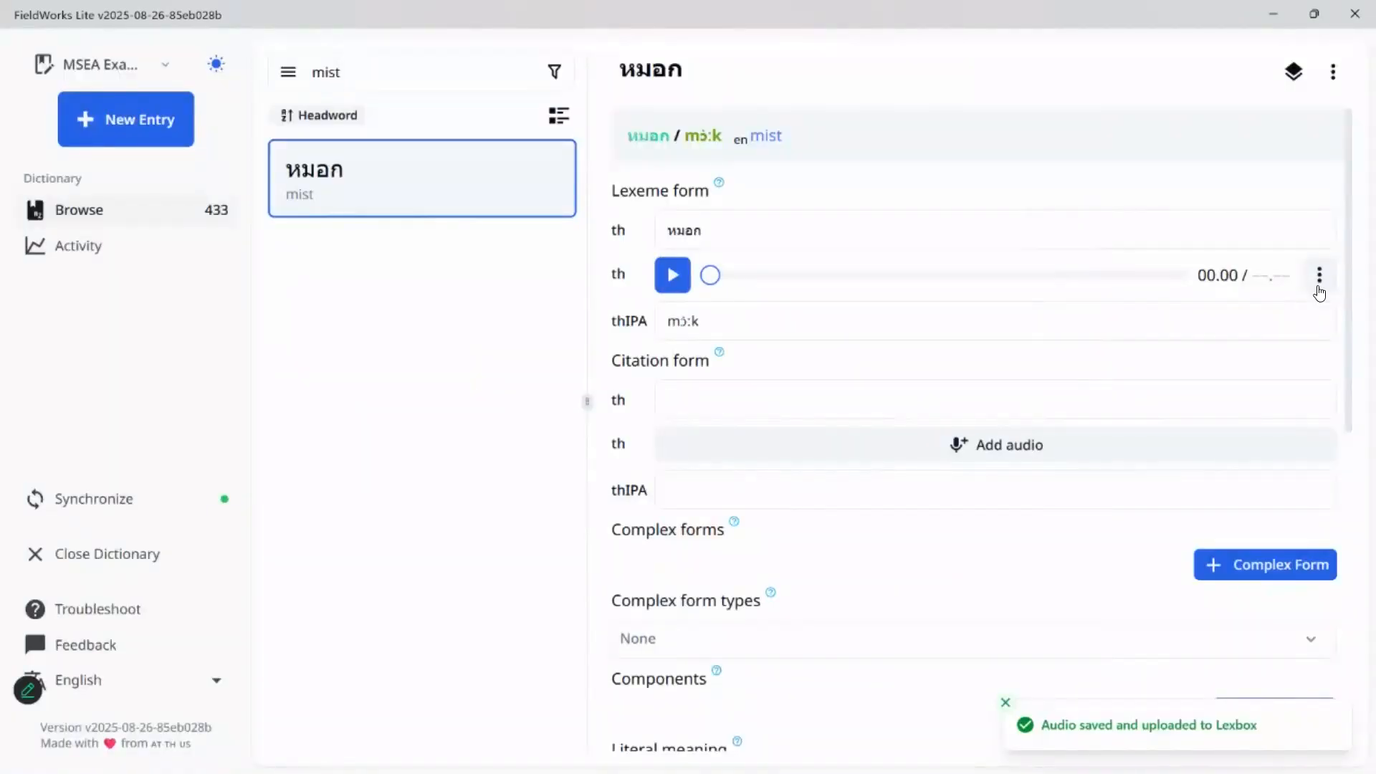
left_click(1319, 275)
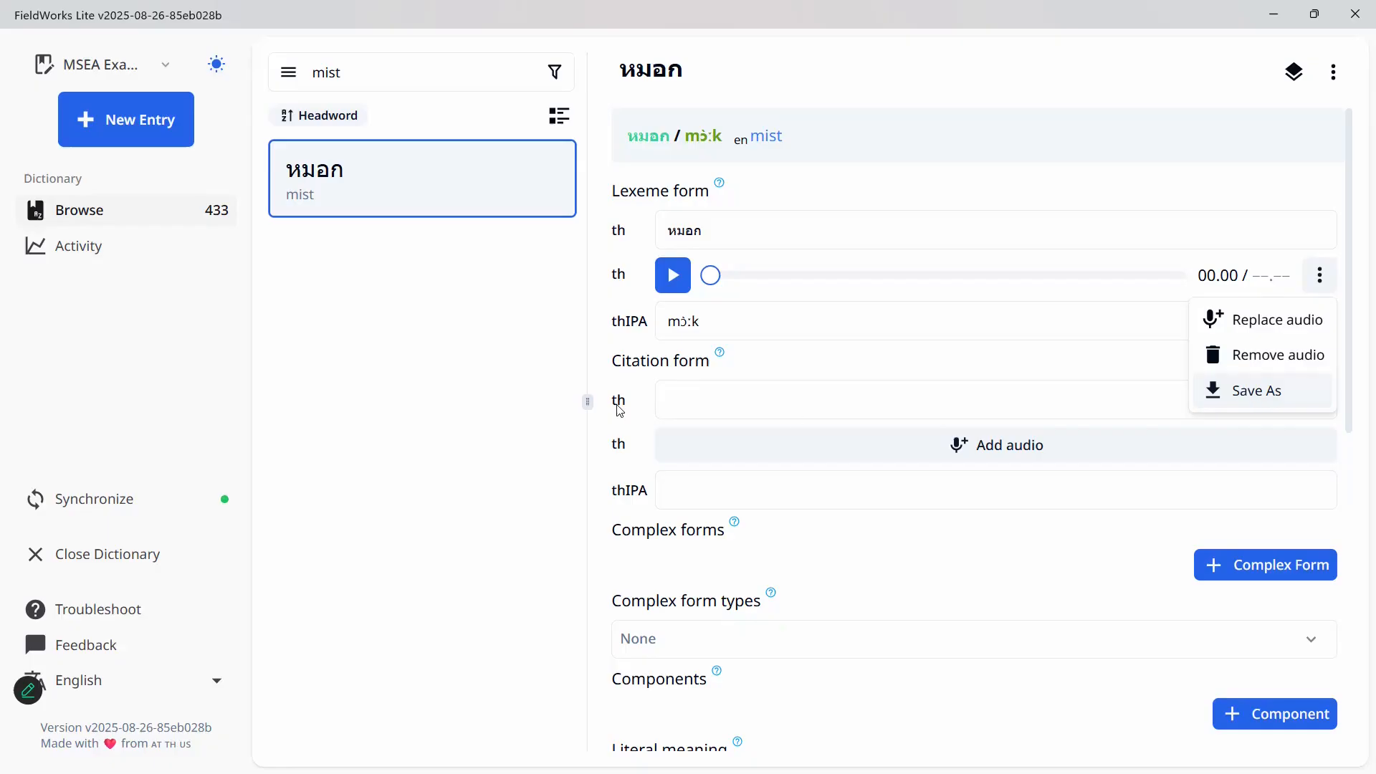
Start a new dictionary entry and enter สุกี้ as its Thai lexeme form using the Thai keyboard
left_click(130, 118)
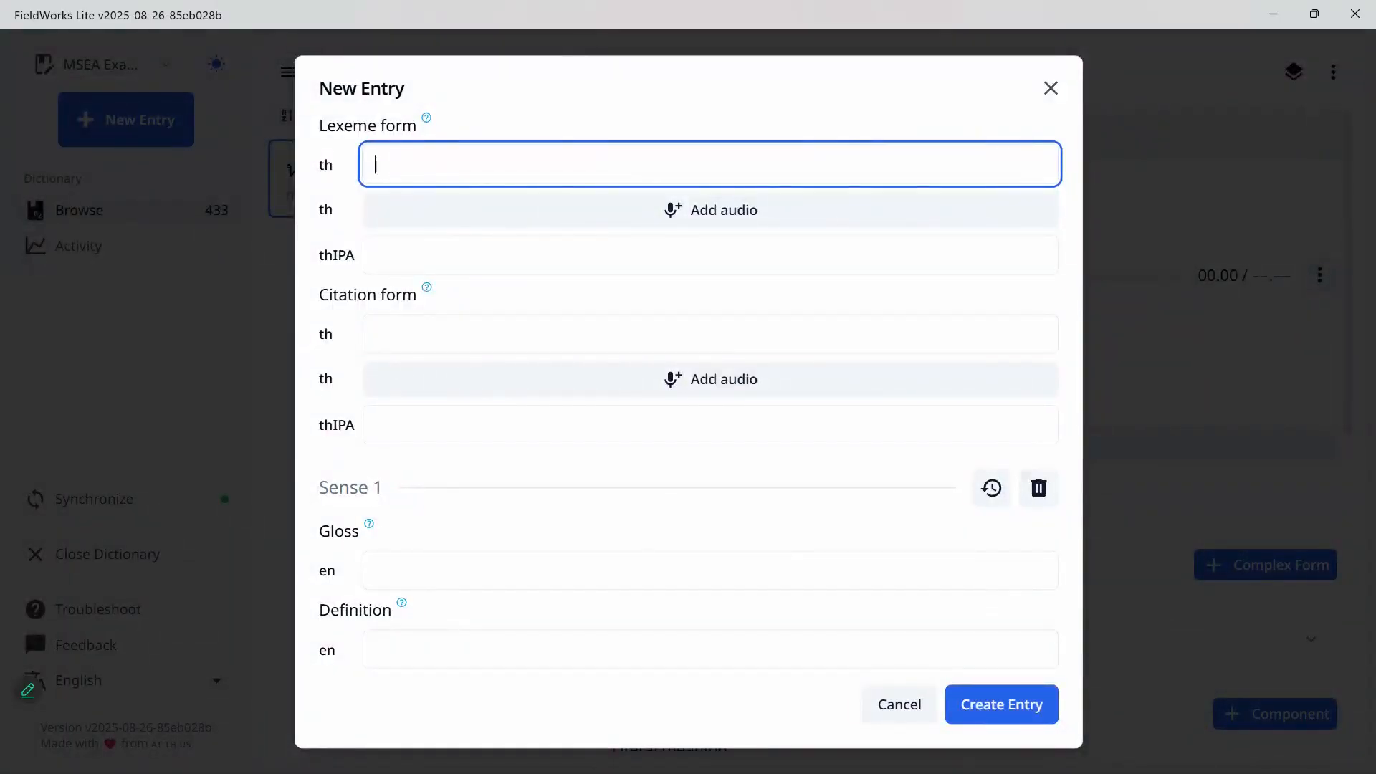
key("super+space")
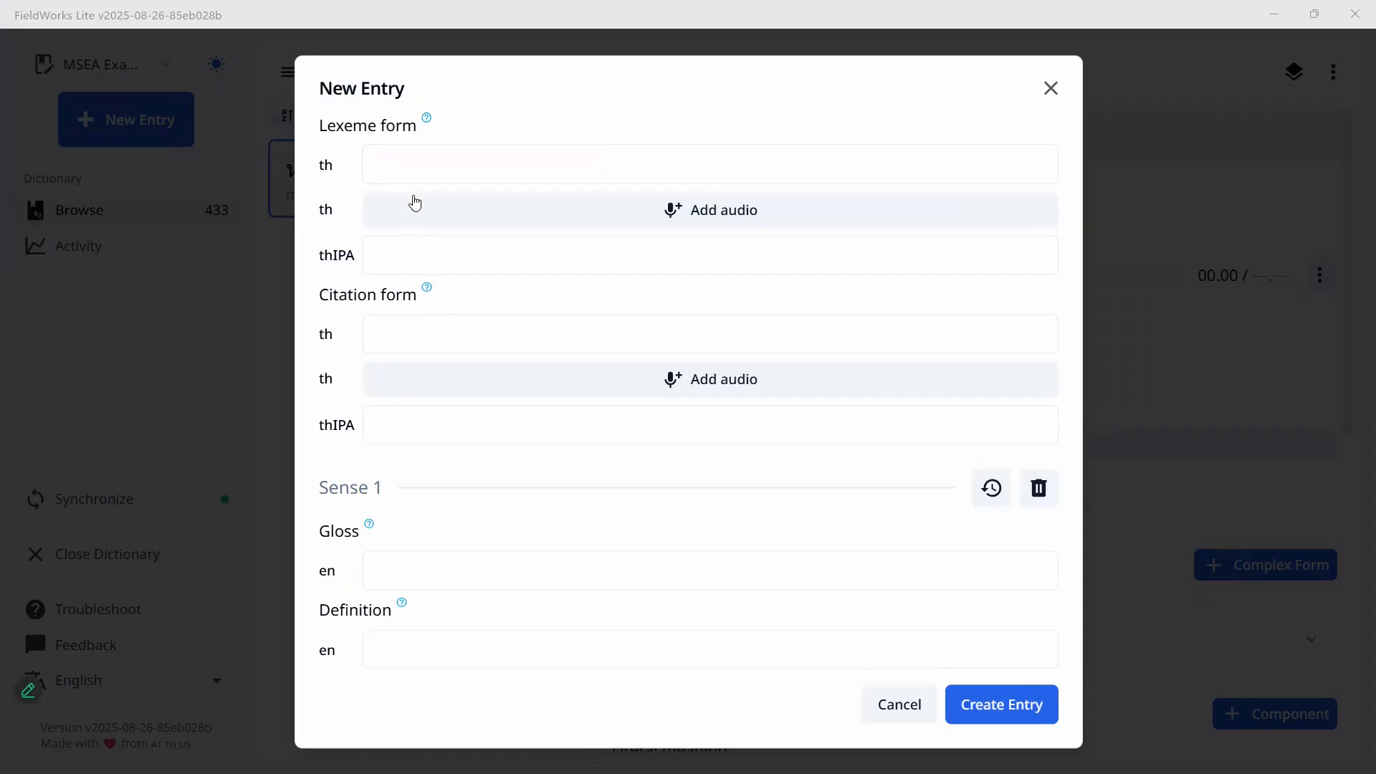
left_click(412, 167)
type("สุกี้")
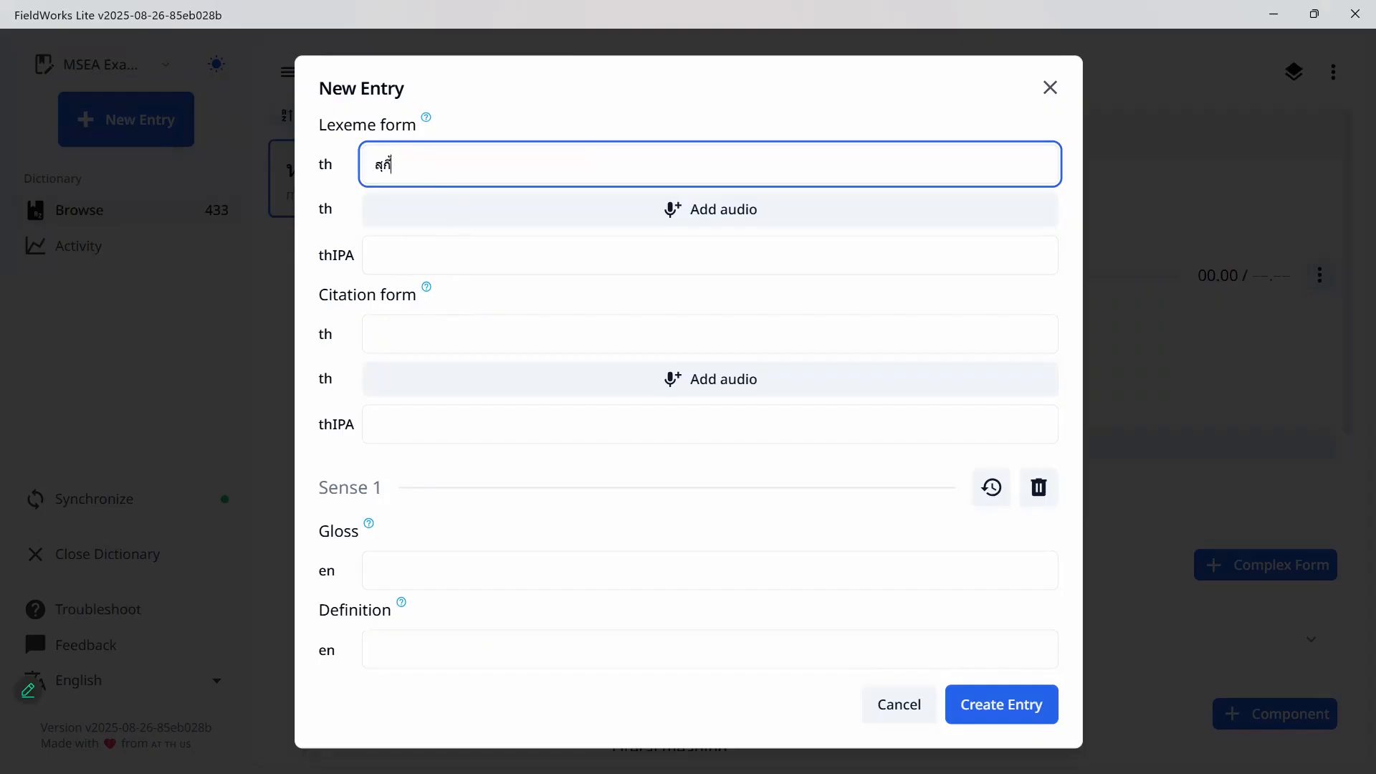
Enter the new entry's IPA lexeme form sū.kî: and the English gloss "Thai version of hot pot"
key("super+space")
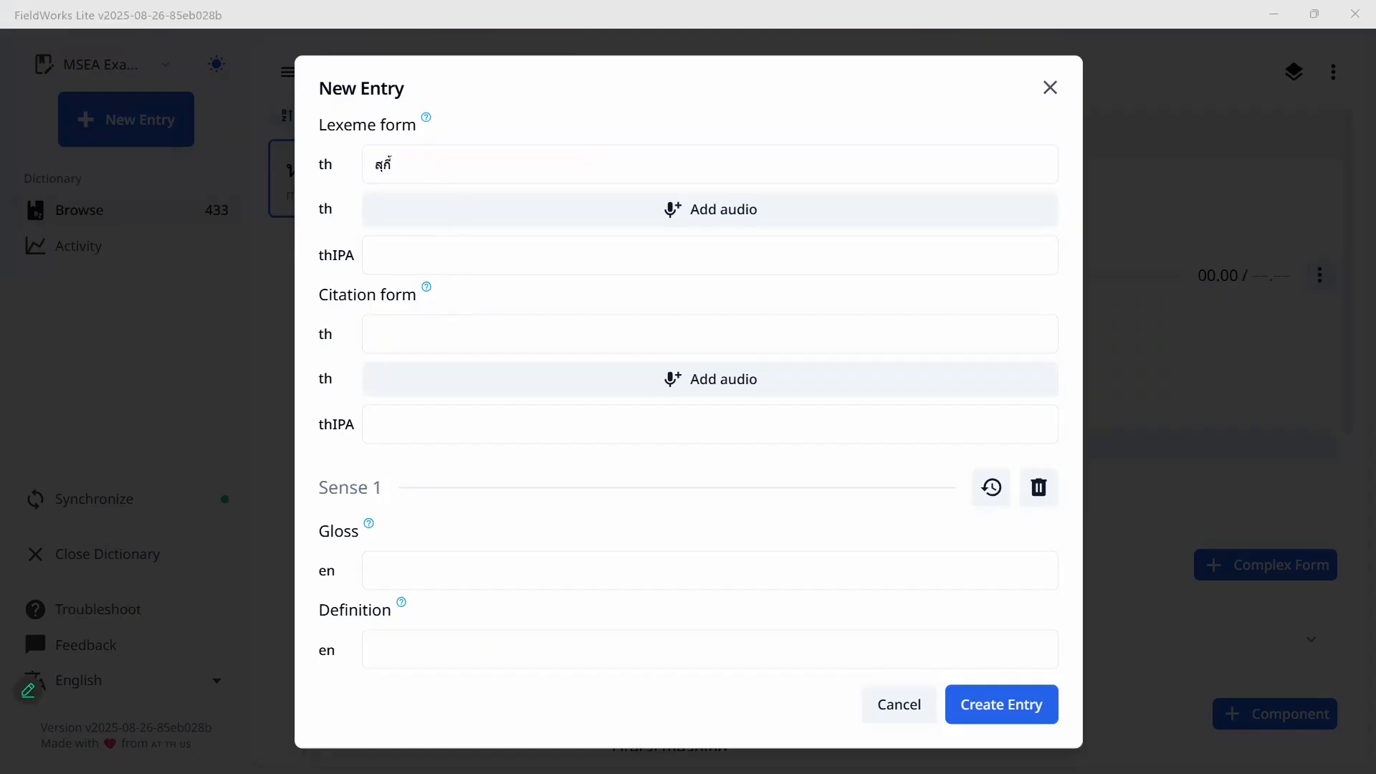
left_click(455, 261)
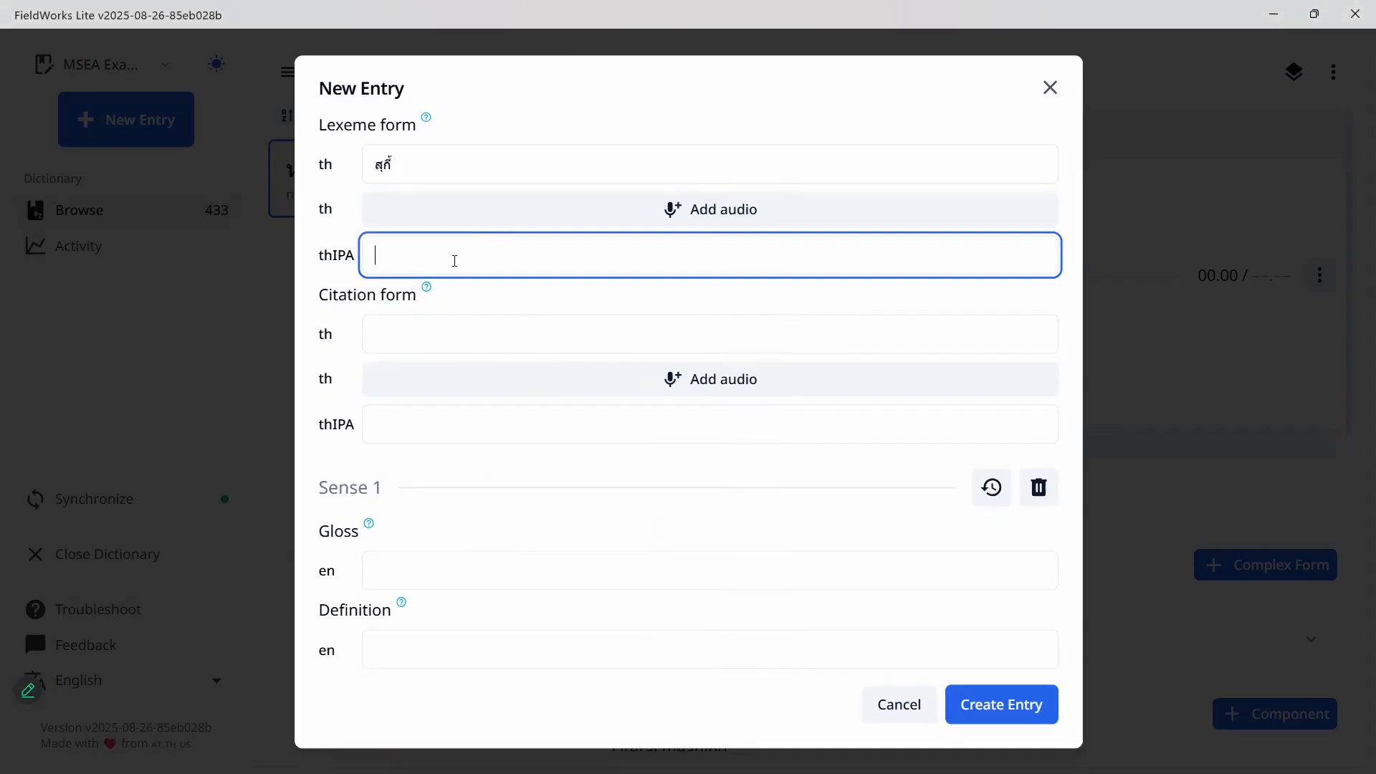
type("sū.kî:")
left_click(385, 566)
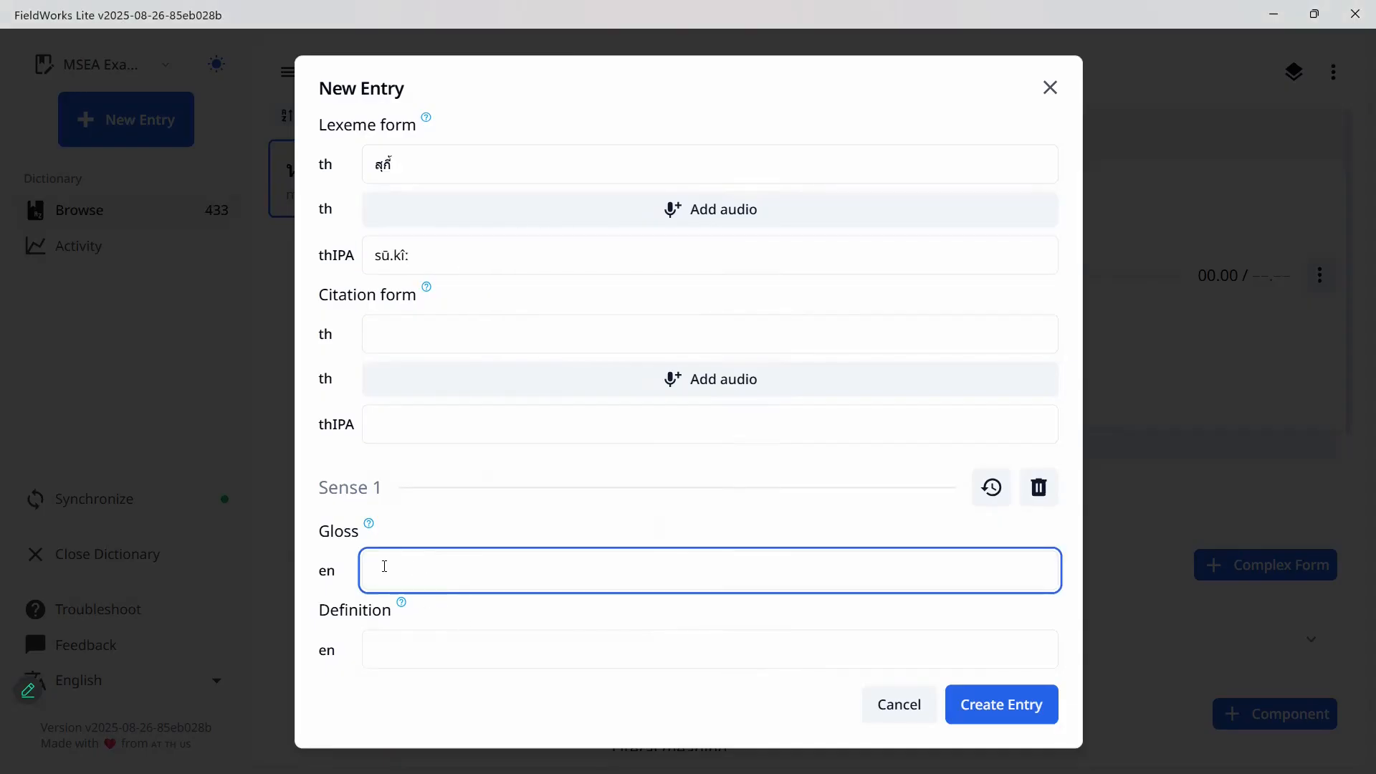
type("Thai version of hot p")
key("BackSpace")
type("t pot")
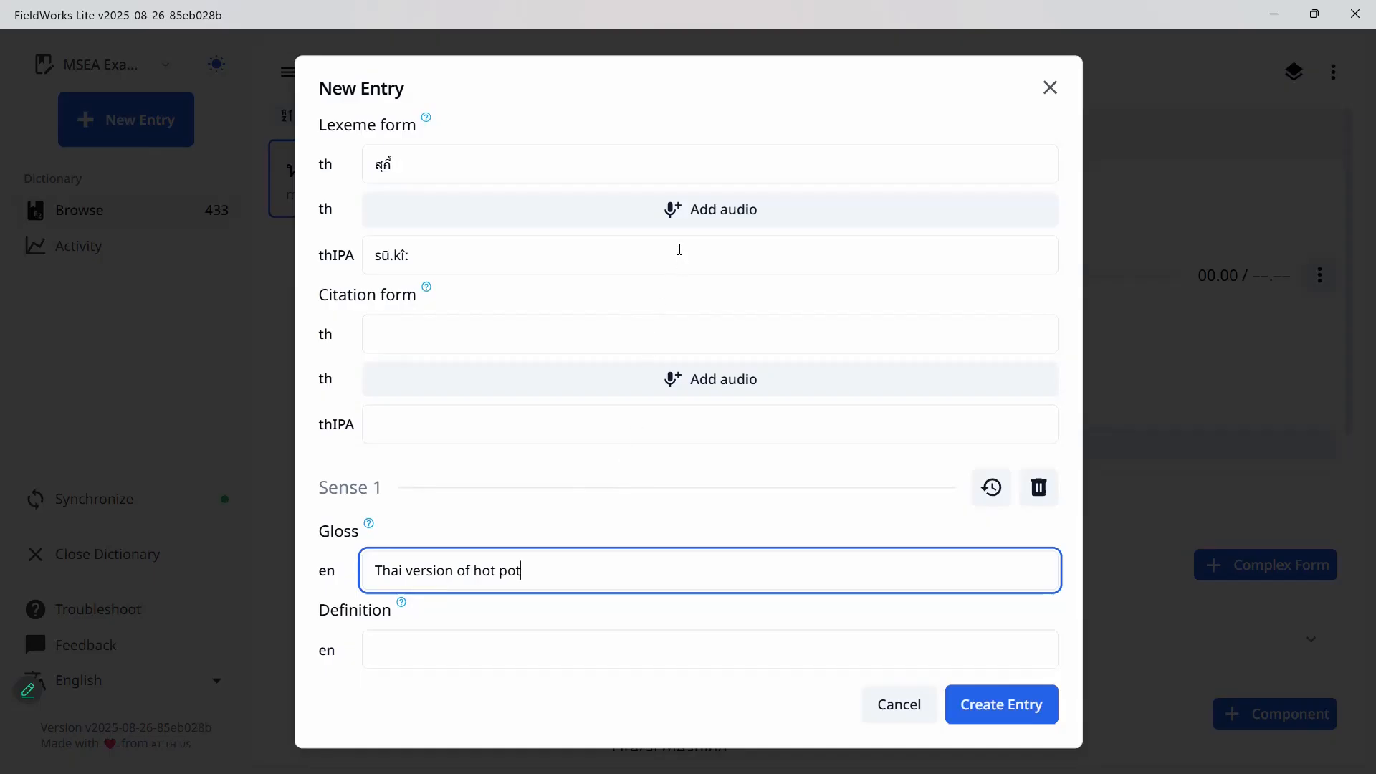
Record and save a pronunciation for the new entry's Thai lexeme form, and create the entry
left_click(674, 212)
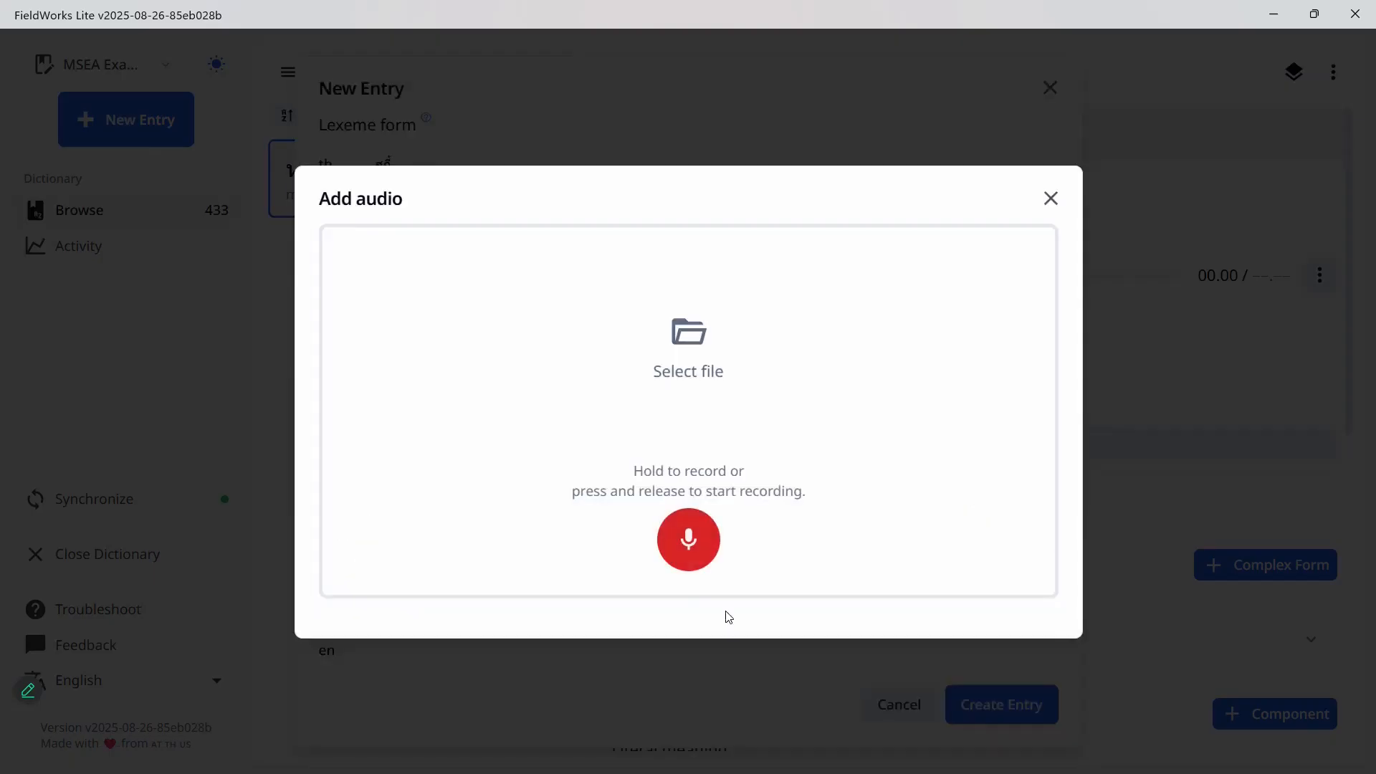
left_click(684, 532)
left_click(684, 532)
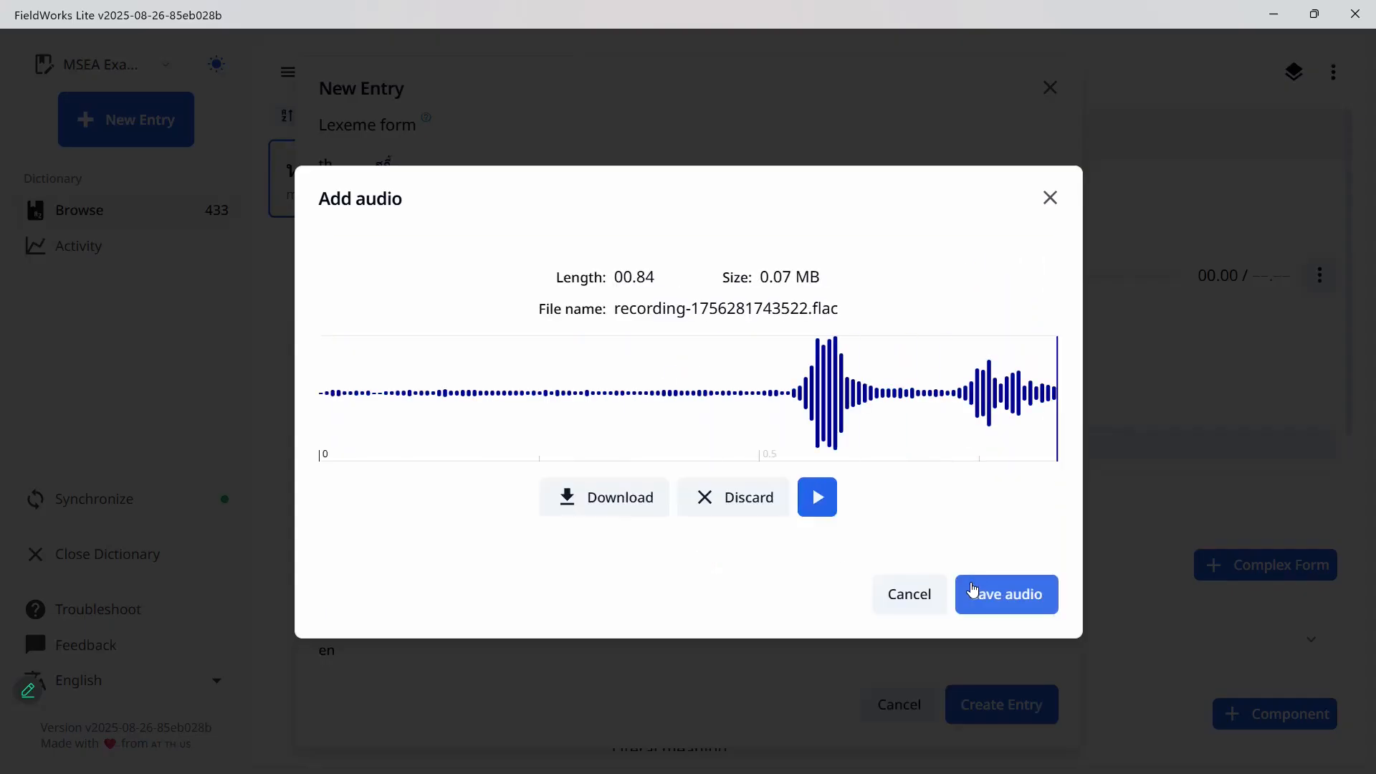
left_click(1009, 606)
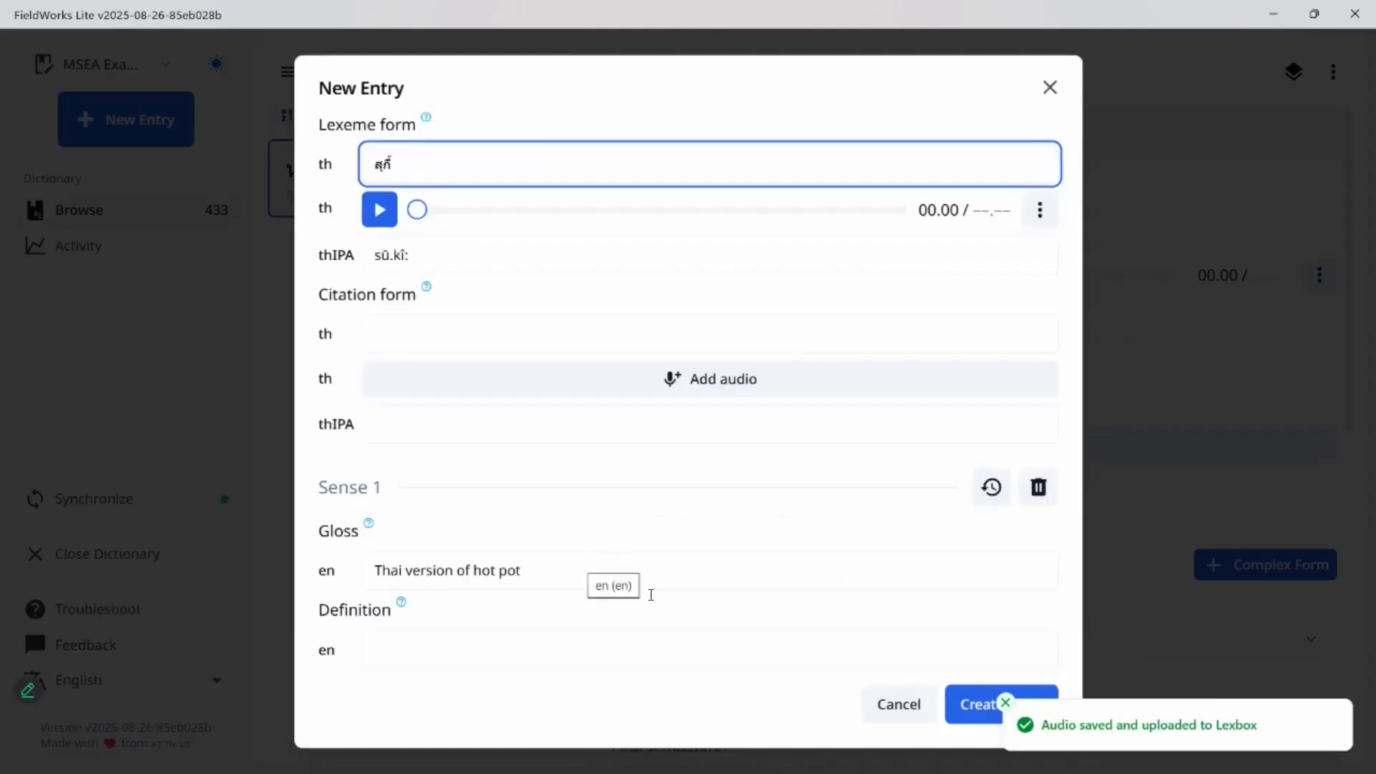
left_click(964, 703)
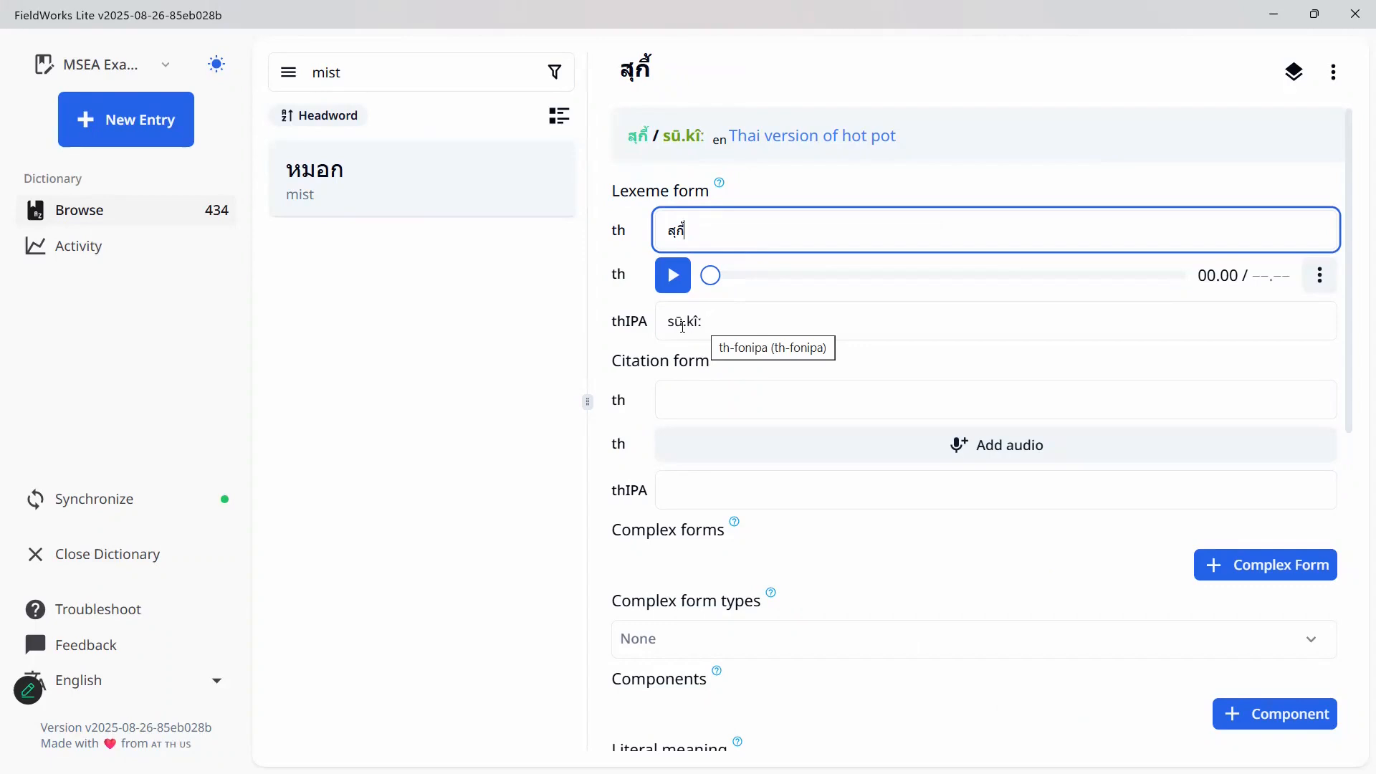
scroll(697, 587, "down", 5)
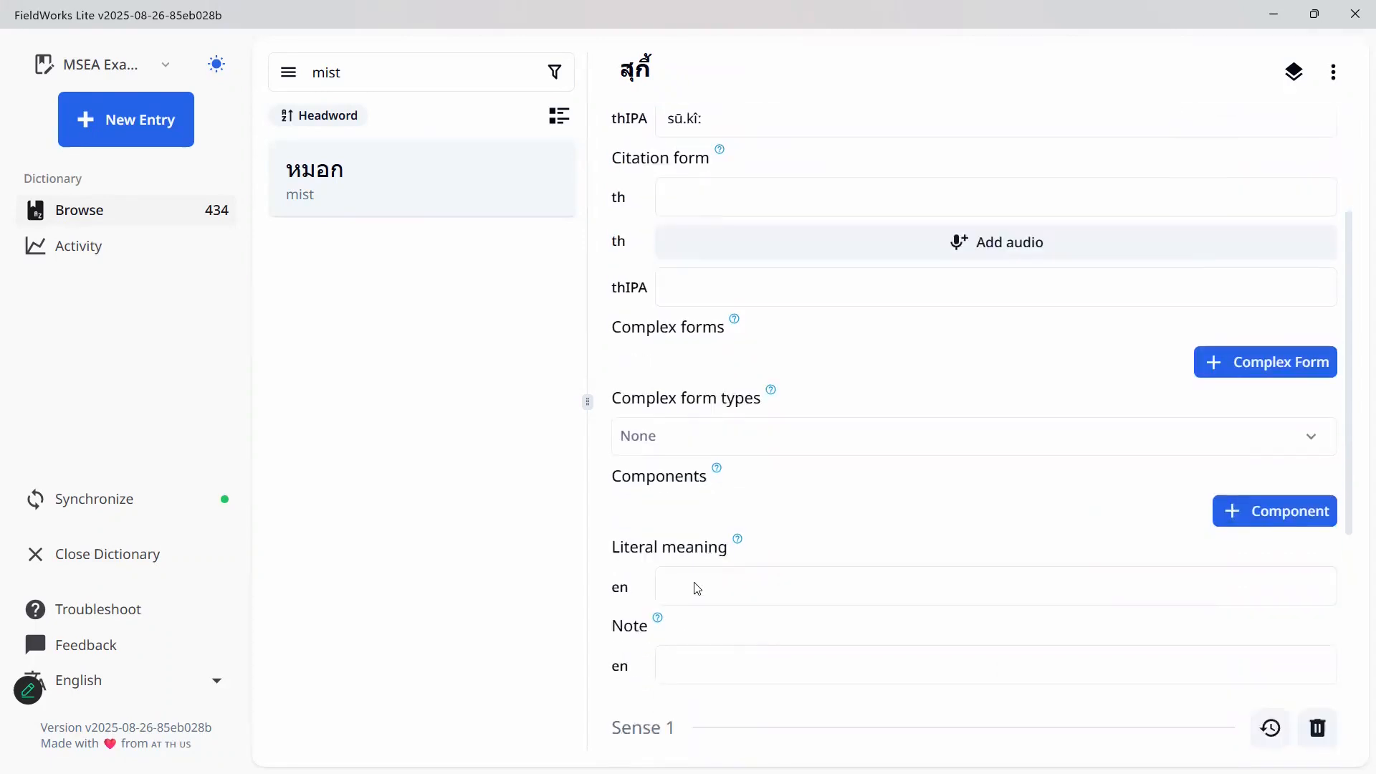
scroll(748, 619, "up", 5)
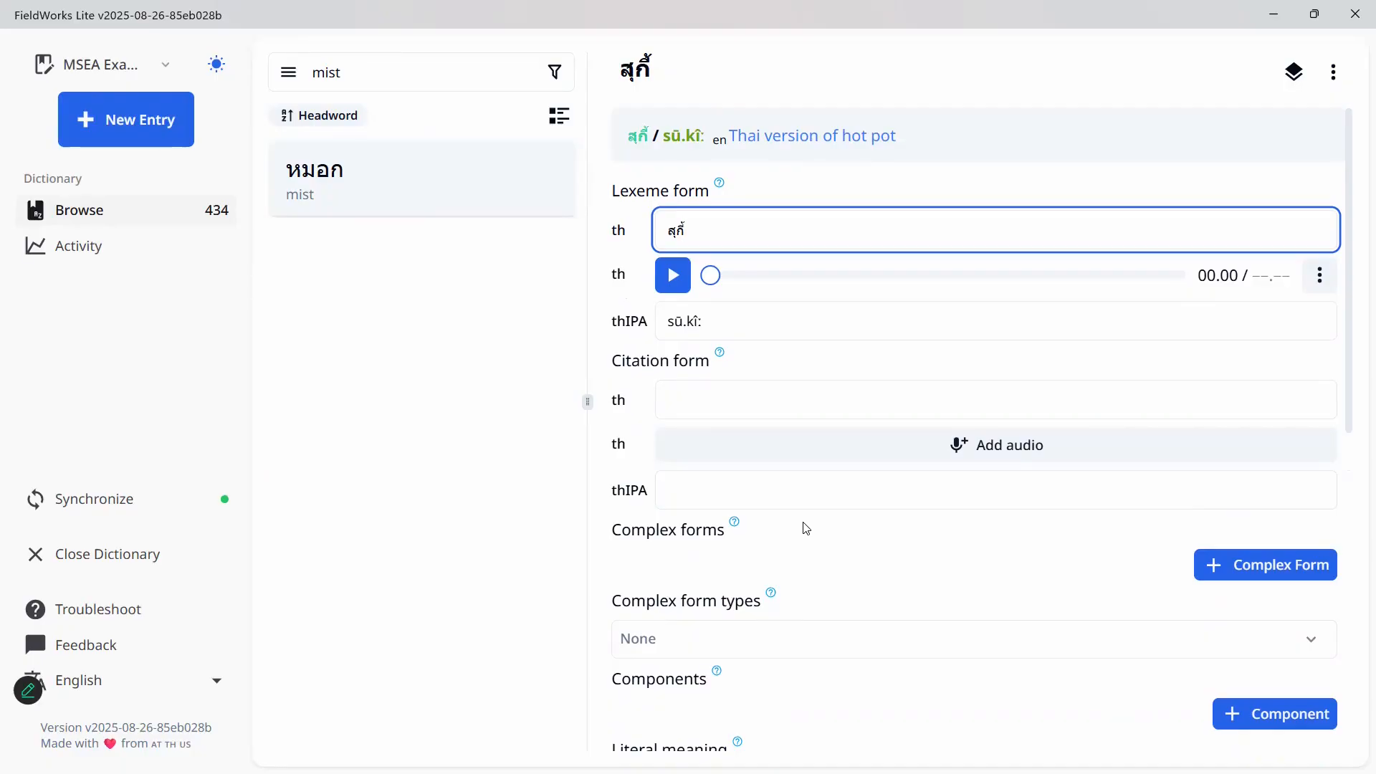
left_click(1332, 75)
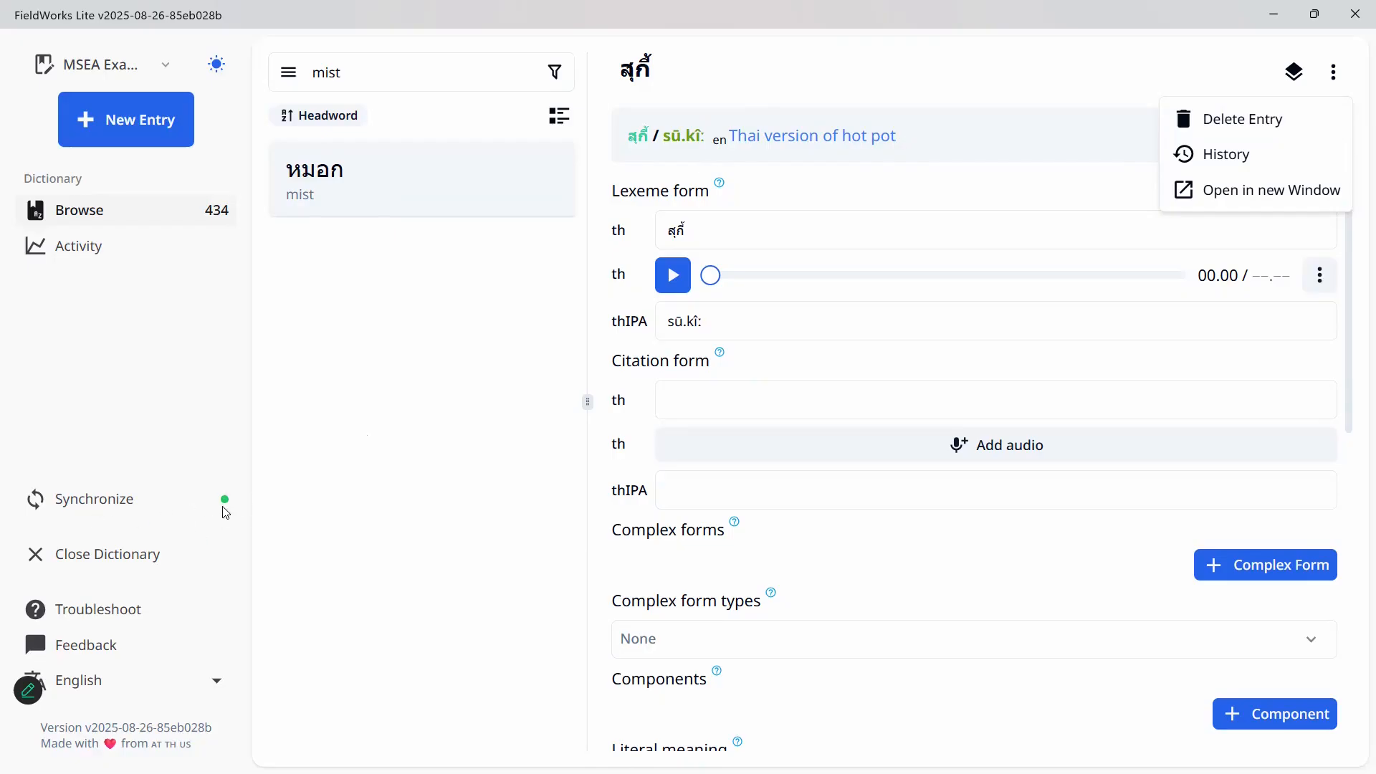
Synchronize the dictionary's FieldWorks Lite changes with FieldWorks on Lexbox and close the synchronization dialog
left_click(66, 506)
left_click(65, 507)
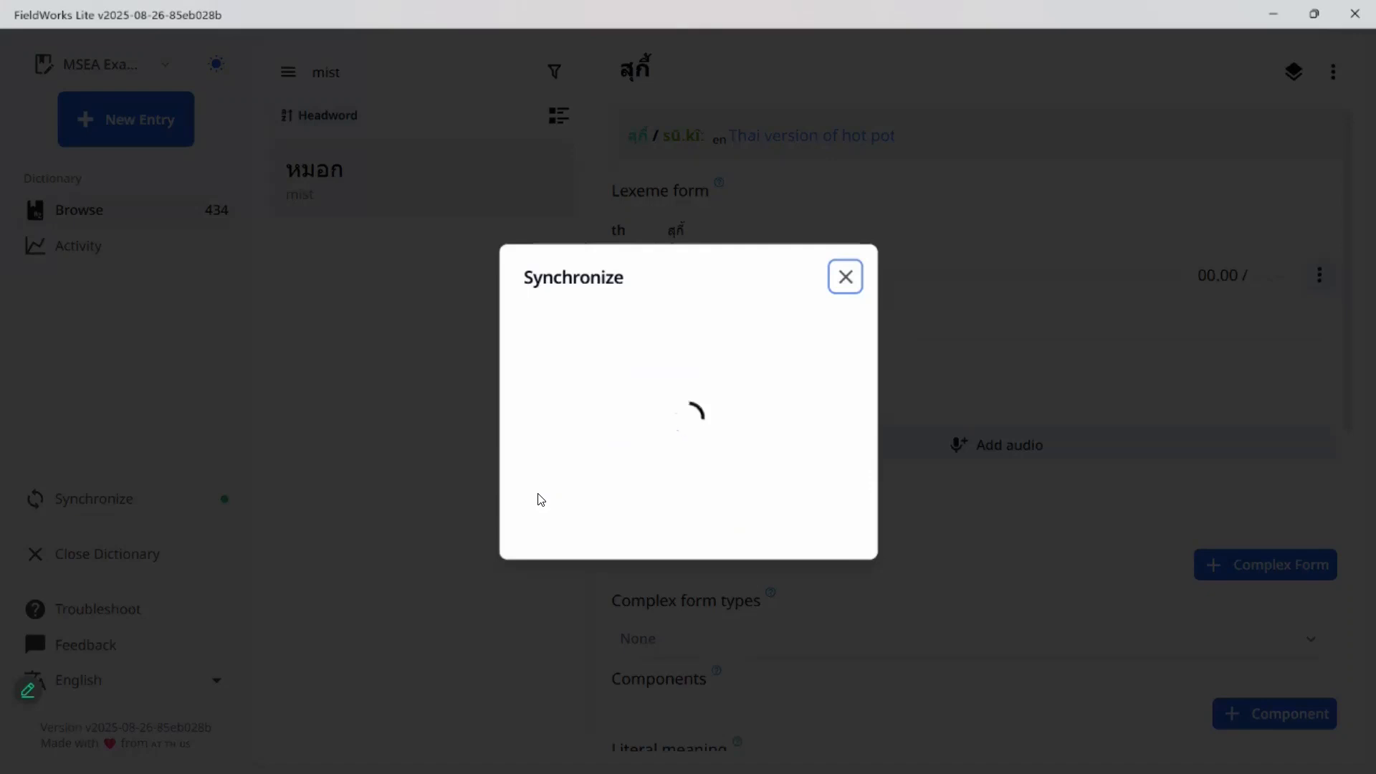
left_click(666, 483)
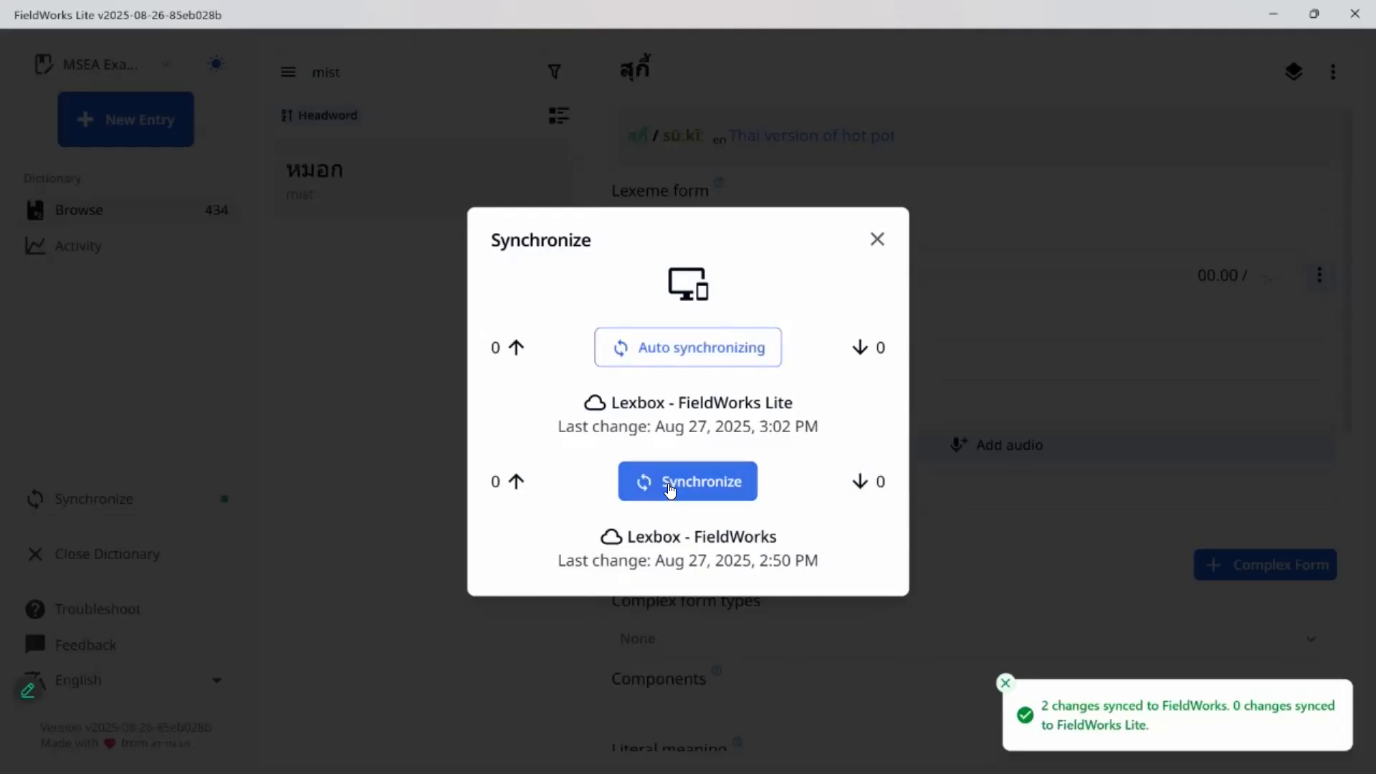
left_click(888, 718)
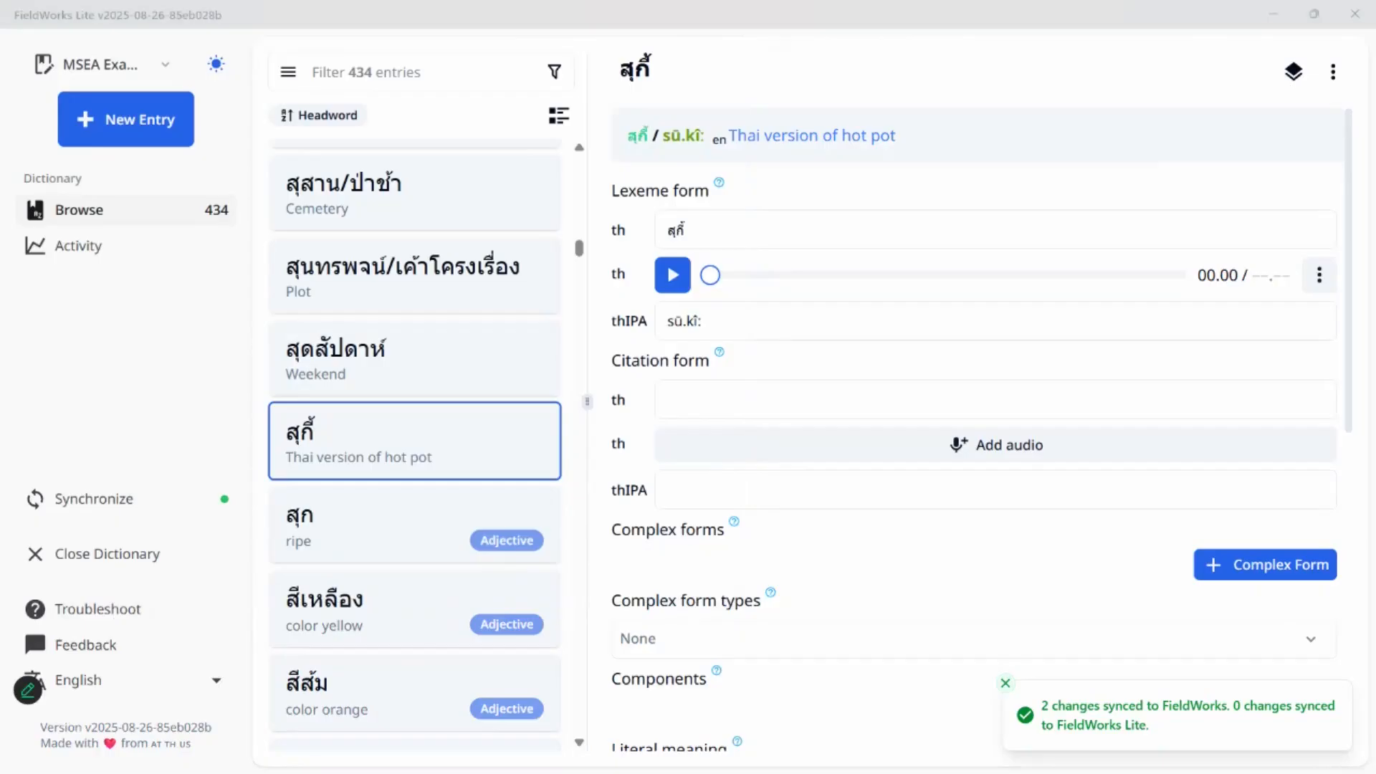
Switch to the msea-thai-flex project in FieldWorks Language Explorer, maximize its window, and send/receive the project over the Internet
left_click_drag(0, 154, 463, 104)
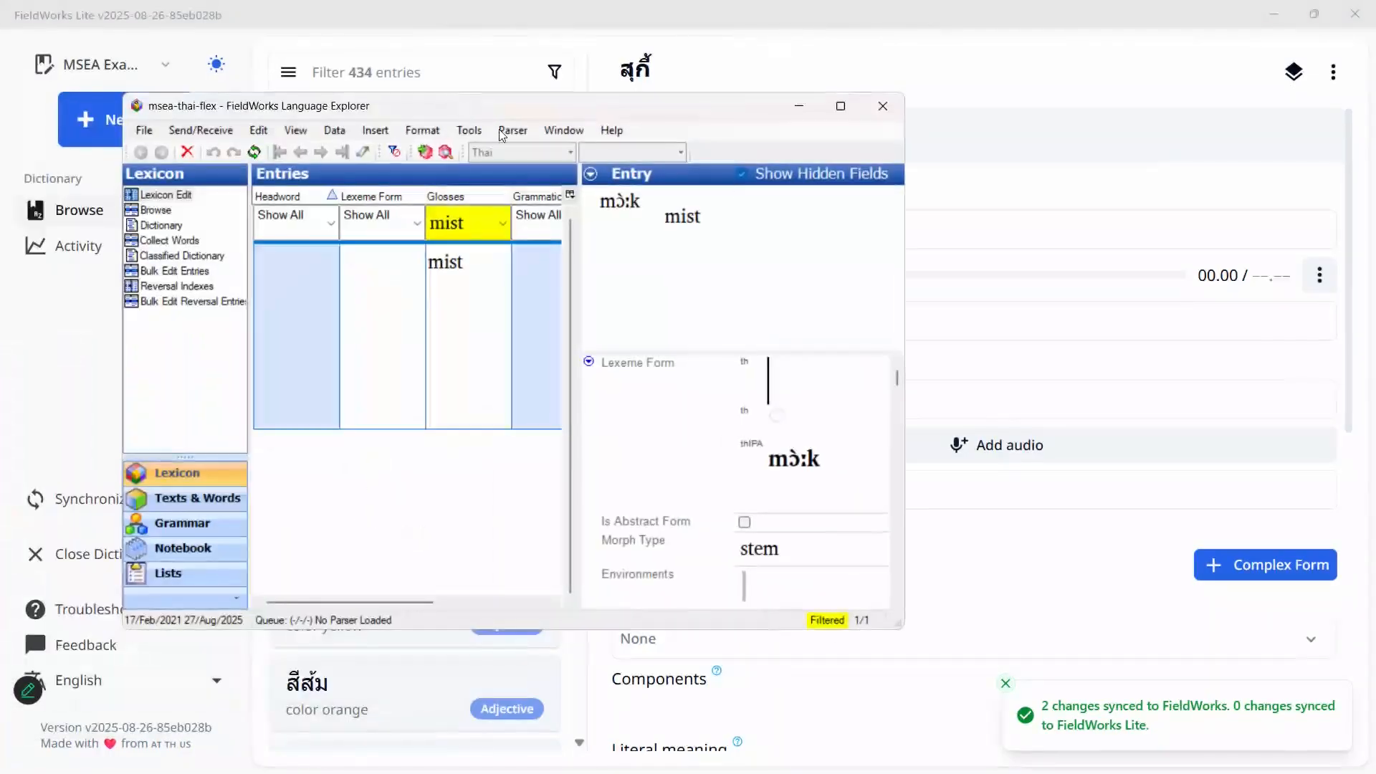
left_click(840, 108)
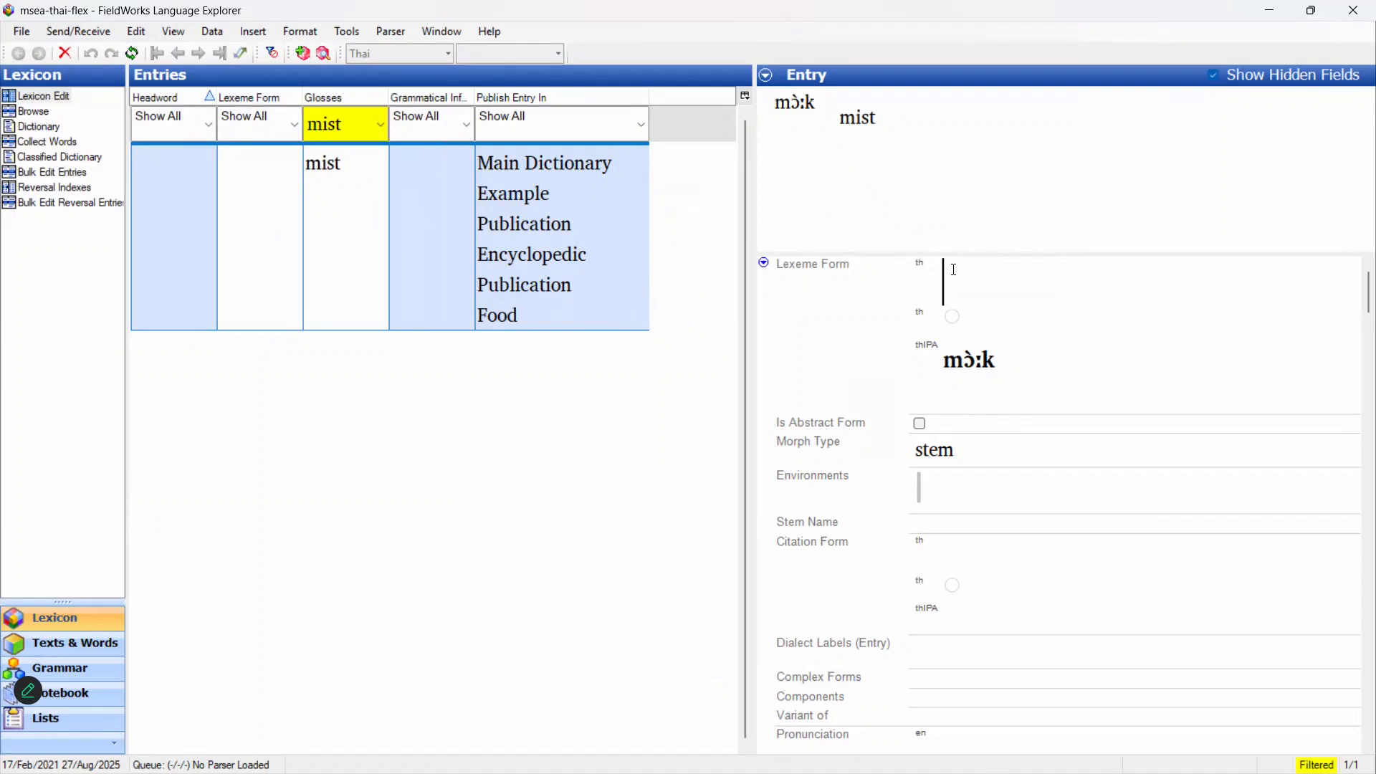
left_click(87, 32)
left_click(100, 63)
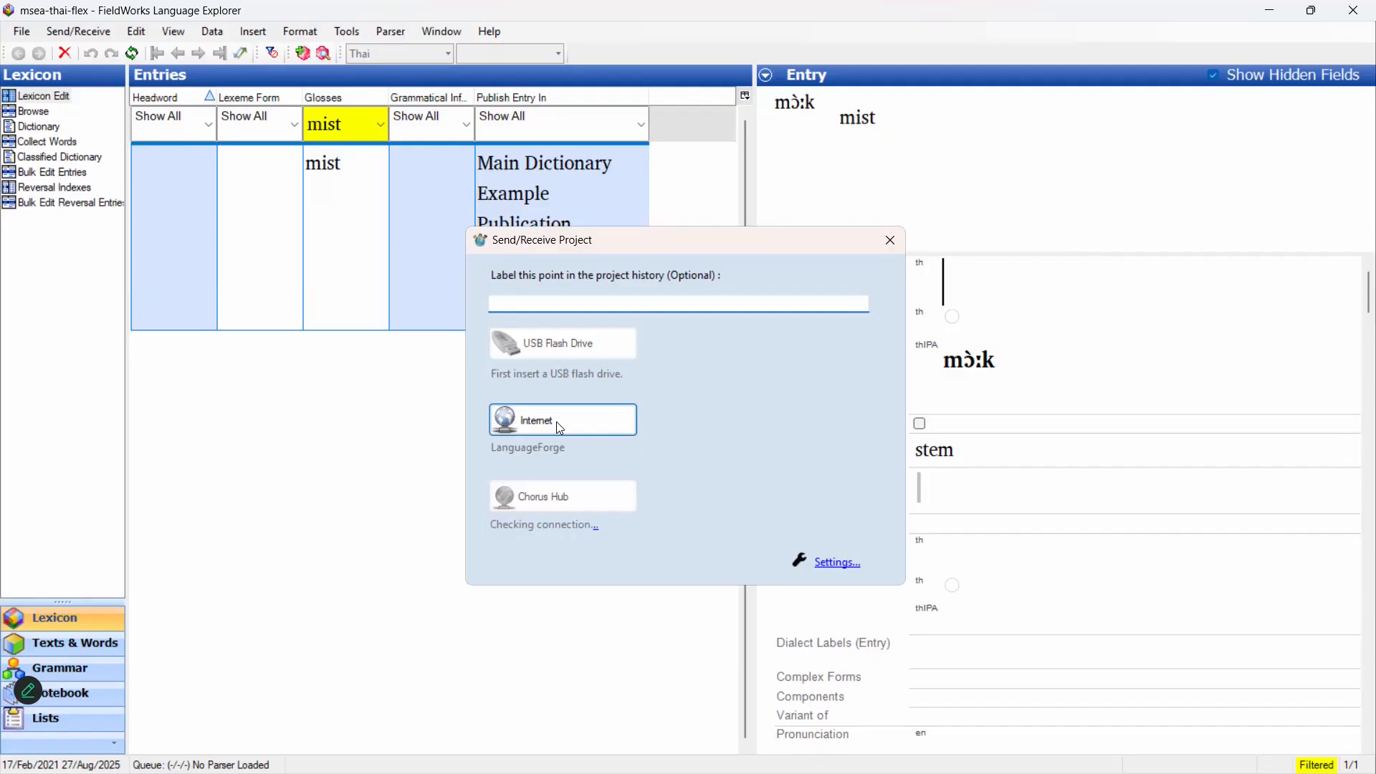
left_click(561, 429)
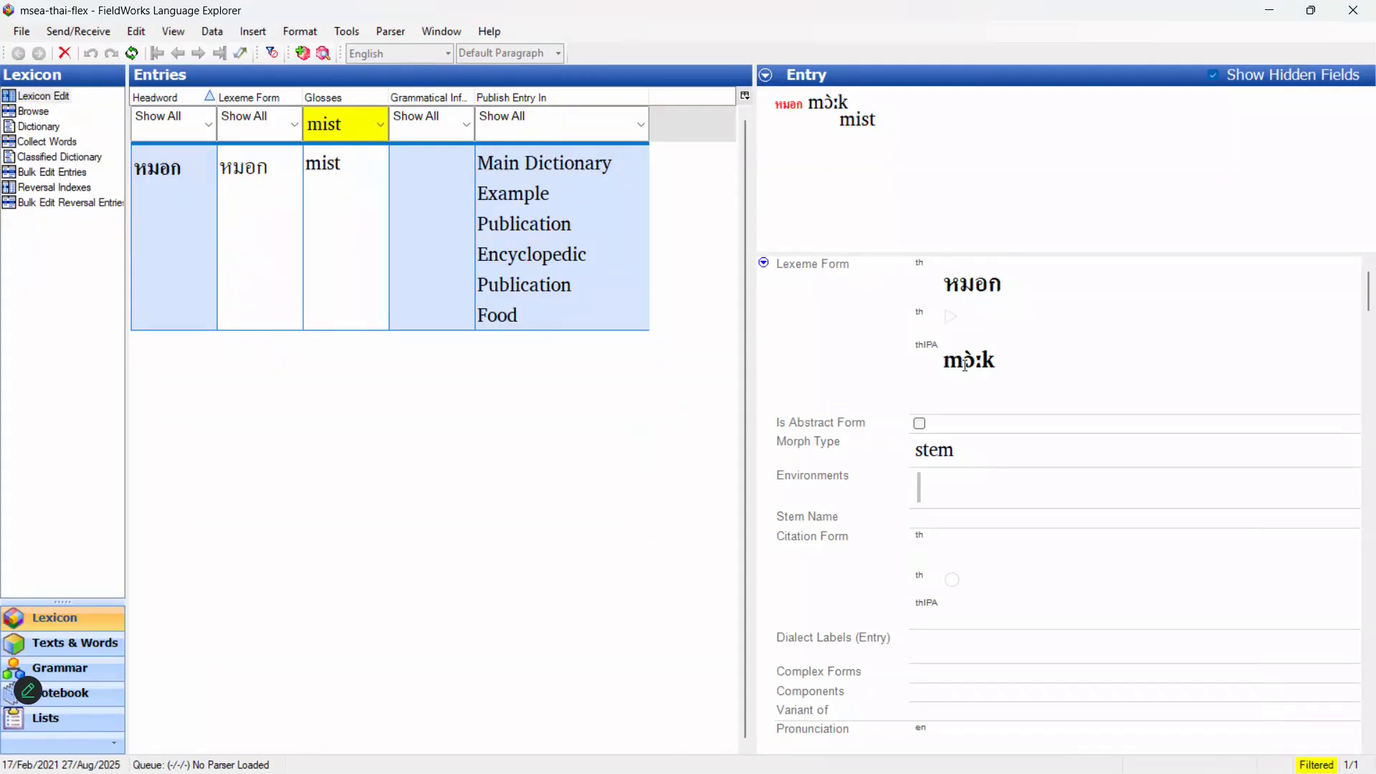
Look over the synced mist entry's fields and play its Thai lexeme form audio recording
scroll(967, 369, "down", 3)
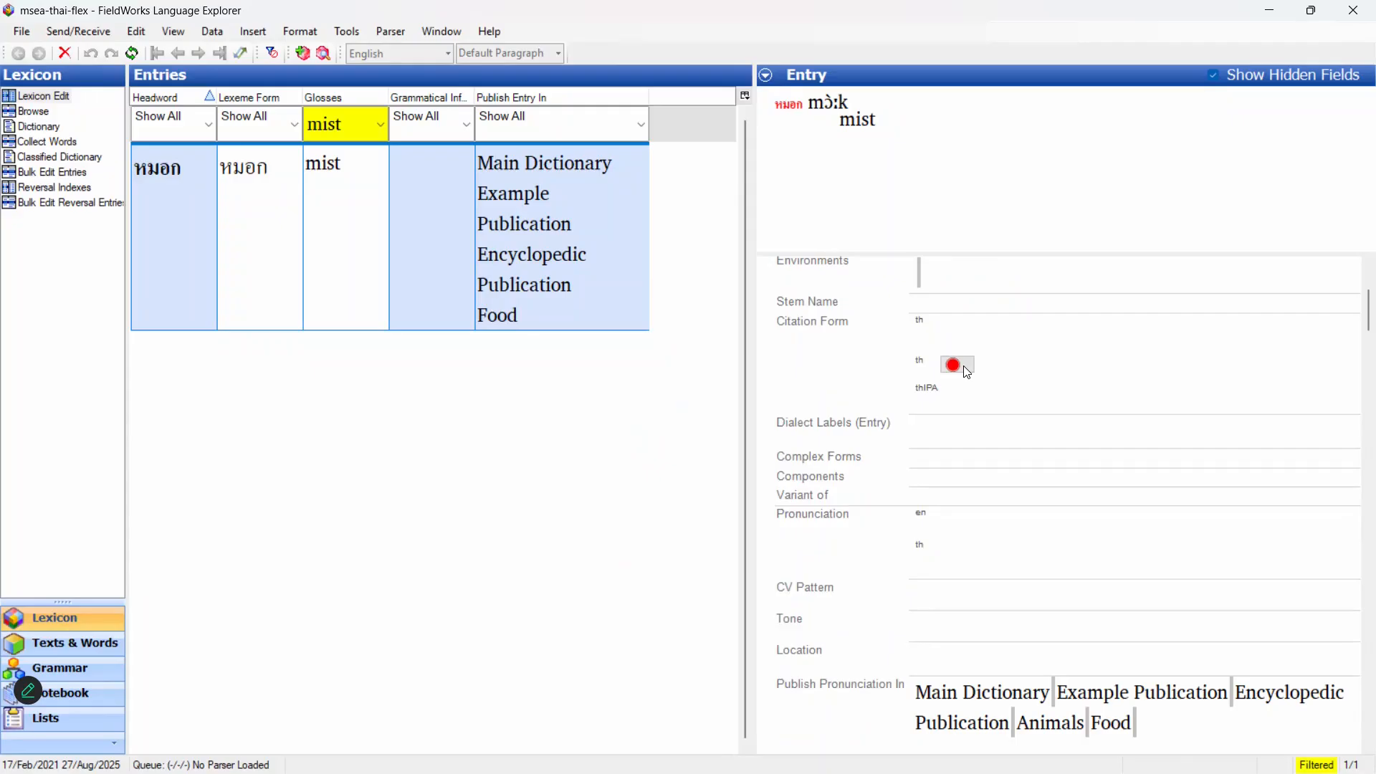
scroll(967, 372, "up", 3)
left_click(955, 319)
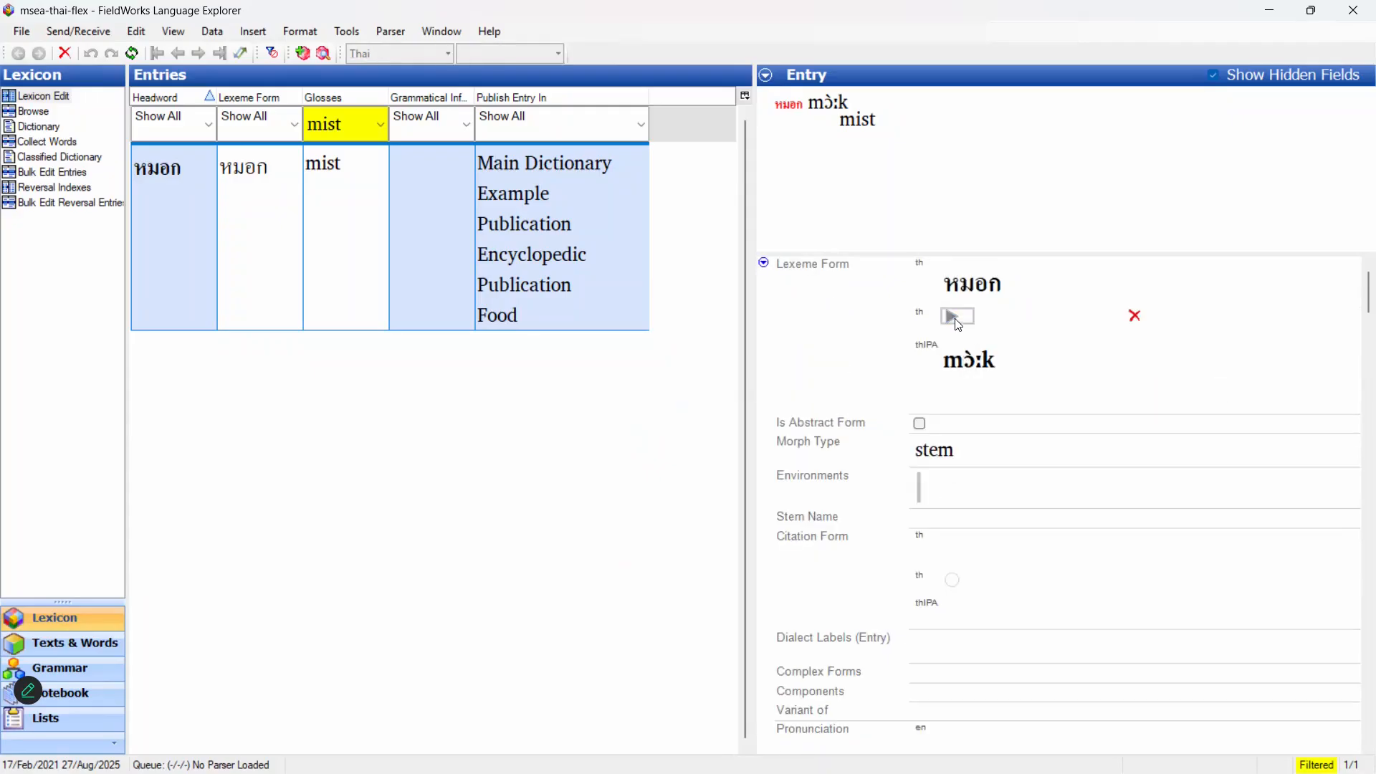